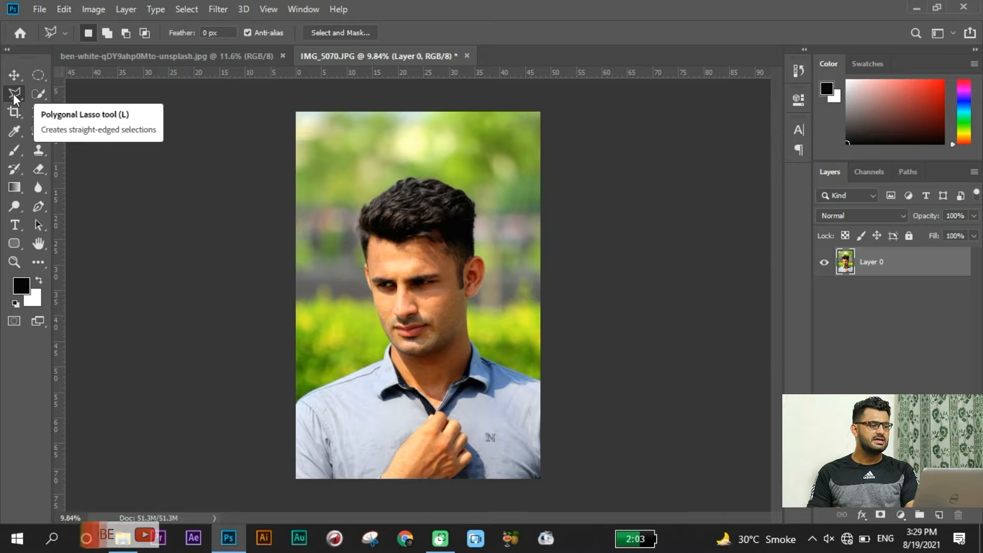
Trace the man's outline freehand with the Lasso tool from the shoulder on the photo's right, around ear and hair, to the opposite shoulder.
{"action": "right_click", "coordinate": [14, 93]}
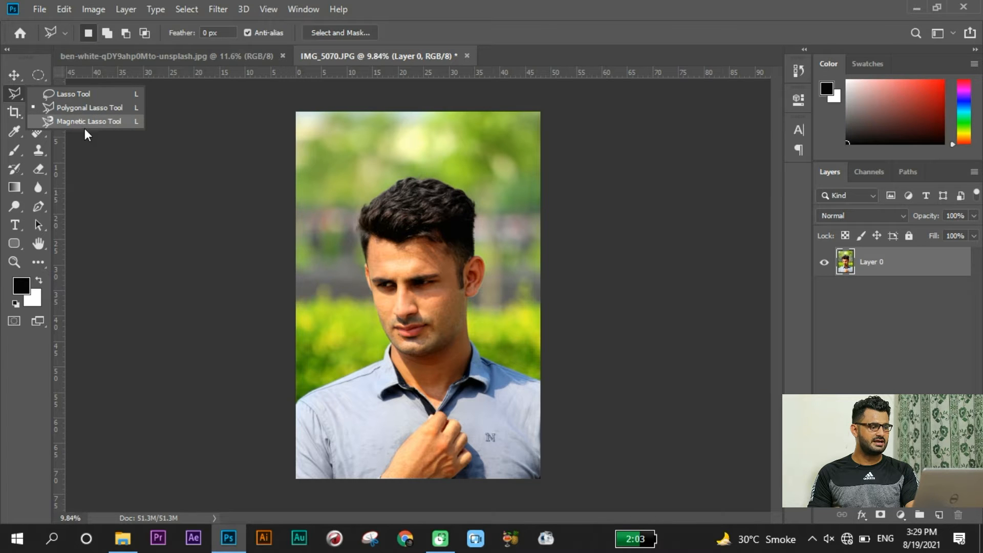
{"action": "left_click", "coordinate": [65, 97]}
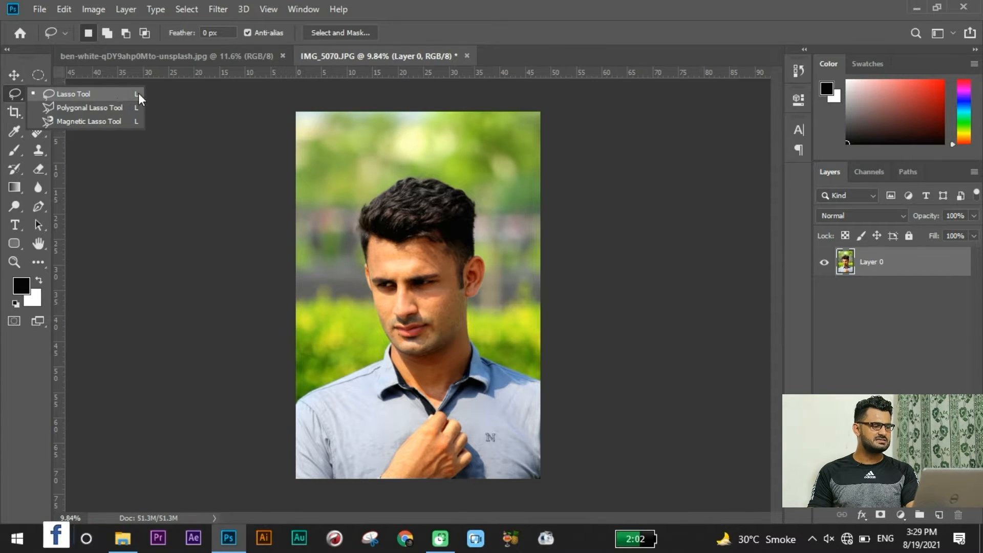
{"action": "left_click", "coordinate": [96, 94]}
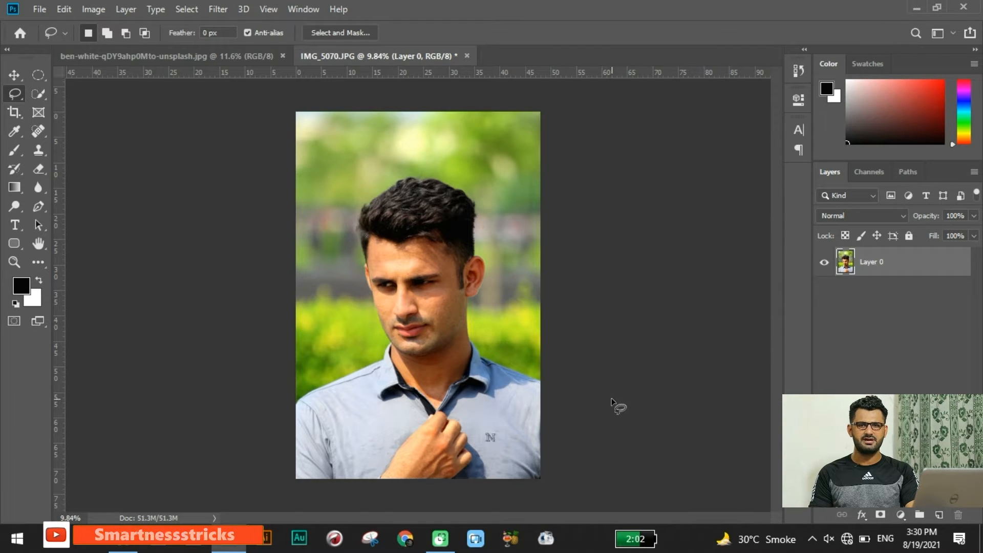
{"action": "scroll", "coordinate": [699, 345], "scroll_direction": "up", "scroll_amount": 2}
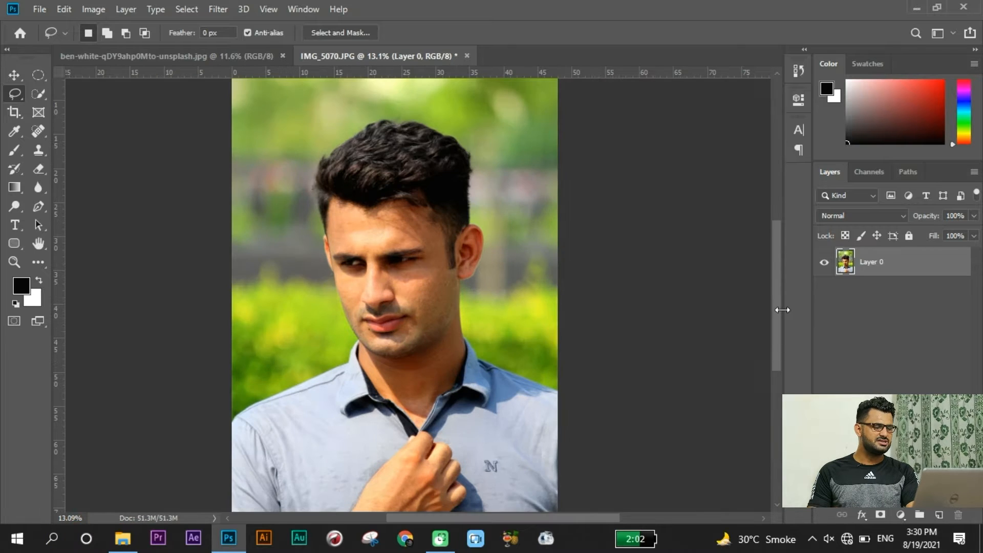
{"action": "left_click_drag", "start_coordinate": [775, 317], "coordinate": [776, 321]}
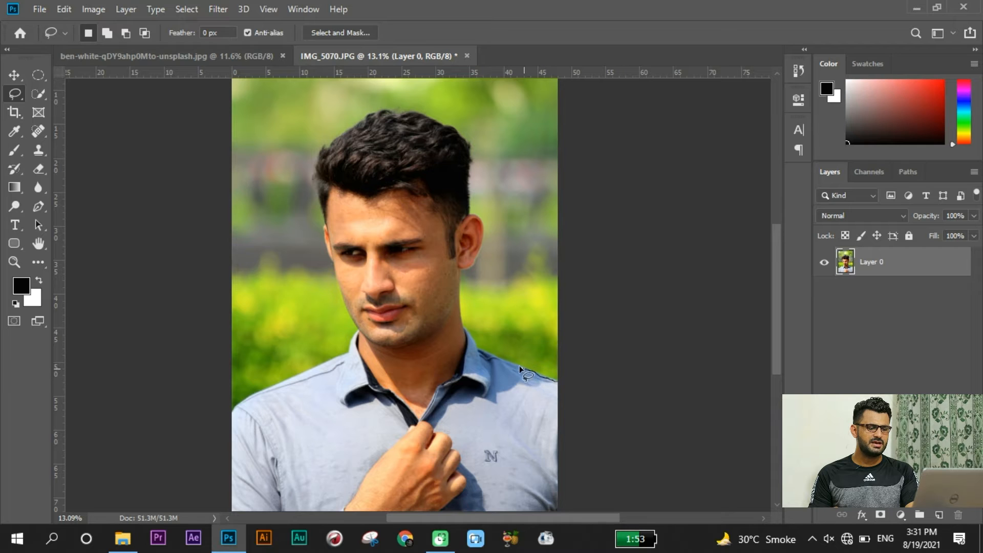
{"action": "left_click_drag", "start_coordinate": [506, 363], "coordinate": [483, 357]}
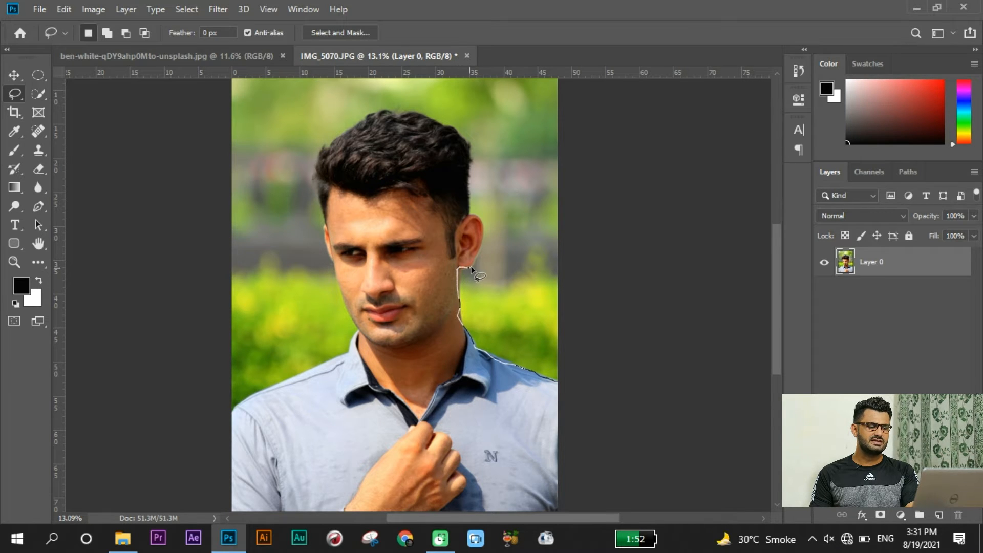
{"action": "left_click_drag", "start_coordinate": [471, 267], "coordinate": [477, 258]}
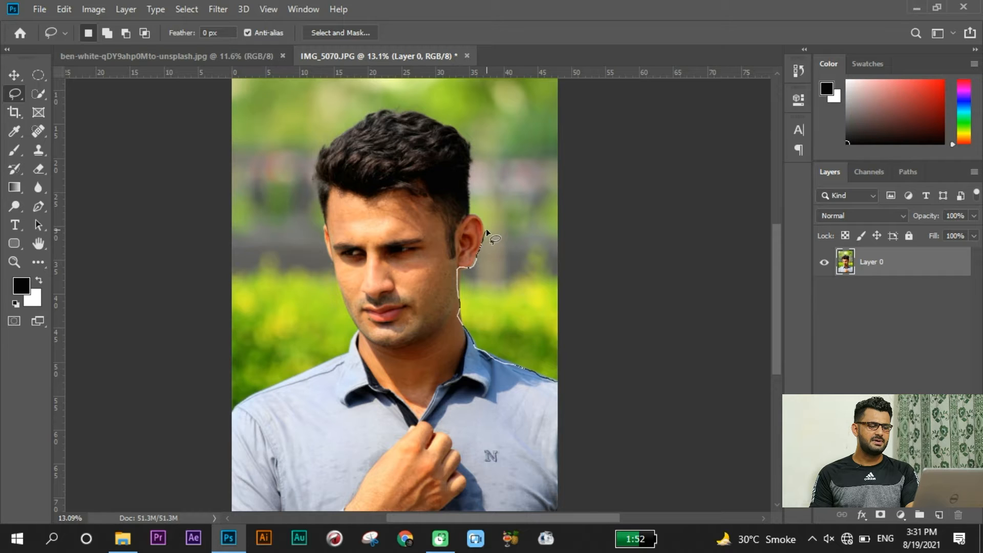
{"action": "left_click_drag", "start_coordinate": [476, 213], "coordinate": [471, 212]}
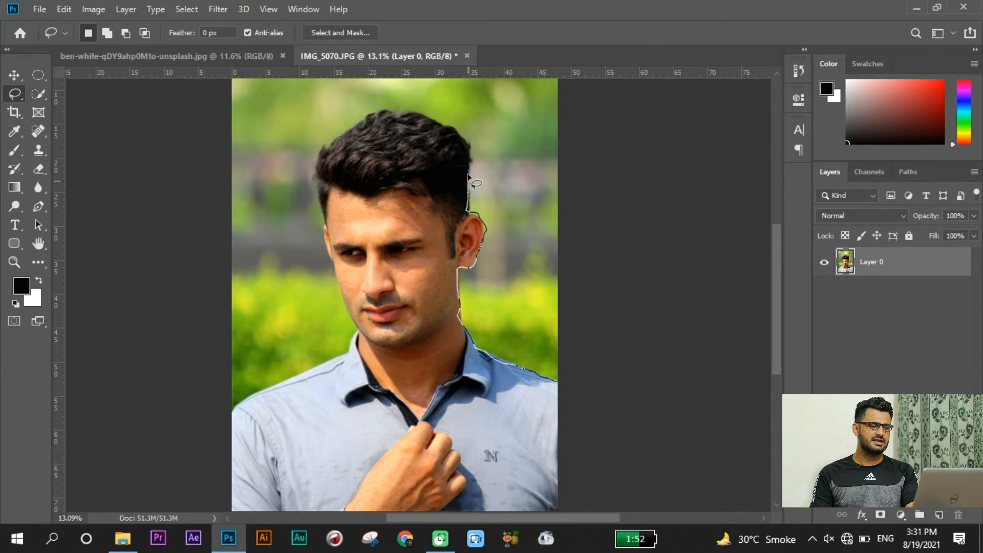
{"action": "mouse_move", "coordinate": [468, 176]}
{"action": "left_mouse_down"}
{"action": "mouse_move", "coordinate": [456, 128]}
{"action": "mouse_move", "coordinate": [423, 112]}
{"action": "mouse_move", "coordinate": [375, 109]}
{"action": "mouse_move", "coordinate": [343, 132]}
{"action": "left_mouse_up"}
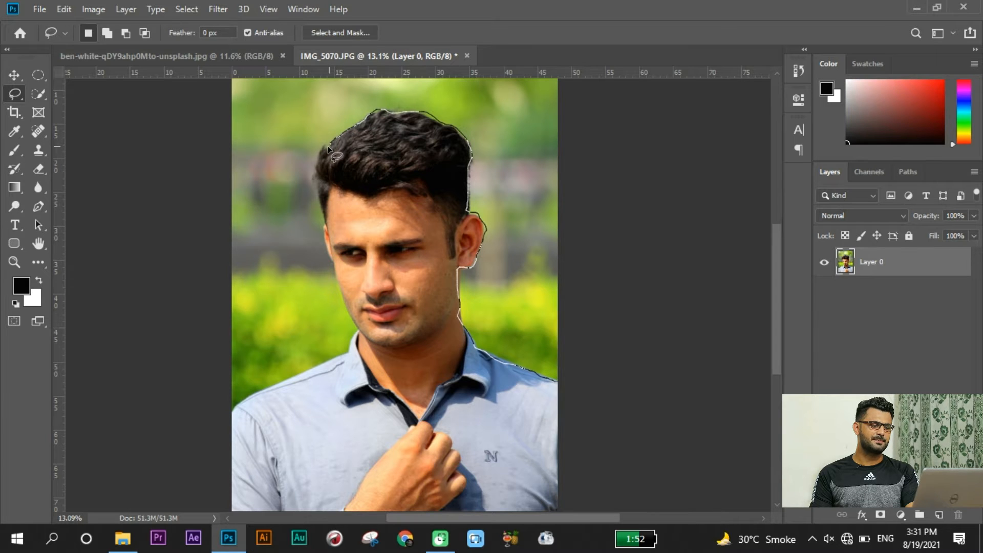
{"action": "mouse_move", "coordinate": [324, 148]}
{"action": "left_mouse_down"}
{"action": "mouse_move", "coordinate": [313, 186]}
{"action": "mouse_move", "coordinate": [328, 261]}
{"action": "mouse_move", "coordinate": [359, 333]}
{"action": "mouse_move", "coordinate": [313, 375]}
{"action": "mouse_move", "coordinate": [251, 403]}
{"action": "left_mouse_up"}
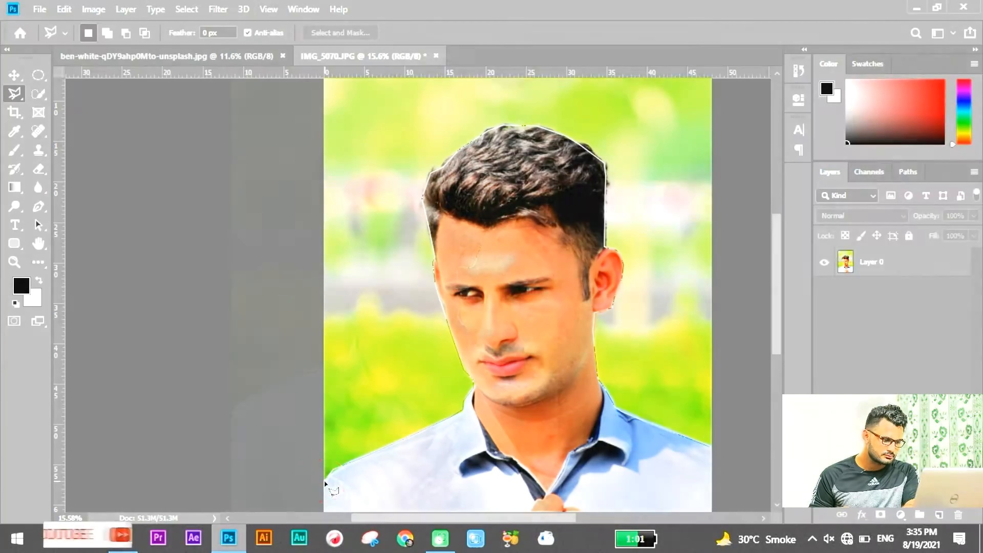
Continue the polygonal outline from the left-hand shoulder around the outside of the photo and close it at the right-hand shoulder, selecting the background.
{"action": "left_click", "coordinate": [323, 484]}
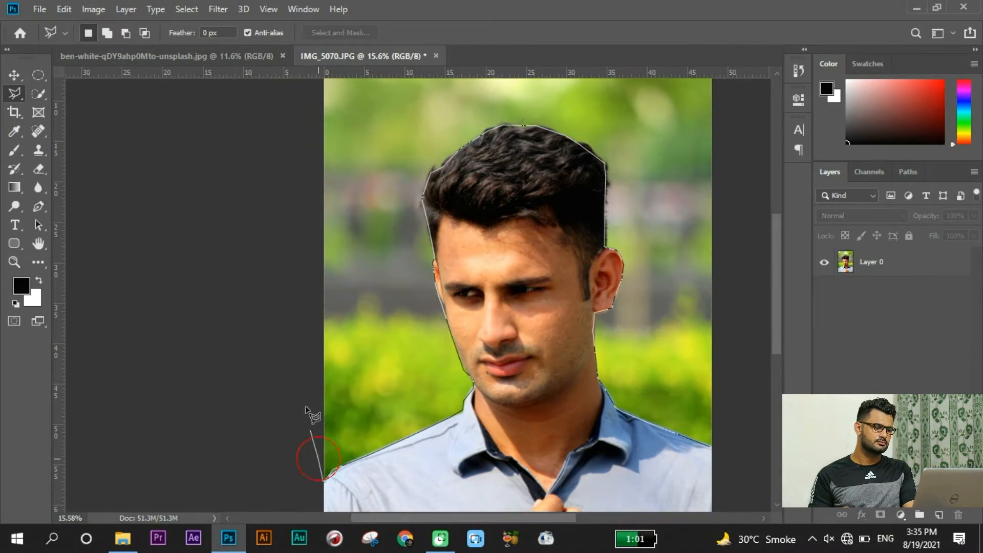
{"action": "mouse_move", "coordinate": [301, 231]}
{"action": "left_mouse_down"}
{"action": "mouse_move", "coordinate": [270, 414]}
{"action": "mouse_move", "coordinate": [256, 408]}
{"action": "left_mouse_up"}
{"action": "left_click", "coordinate": [251, 237]}
{"action": "left_click", "coordinate": [302, 131]}
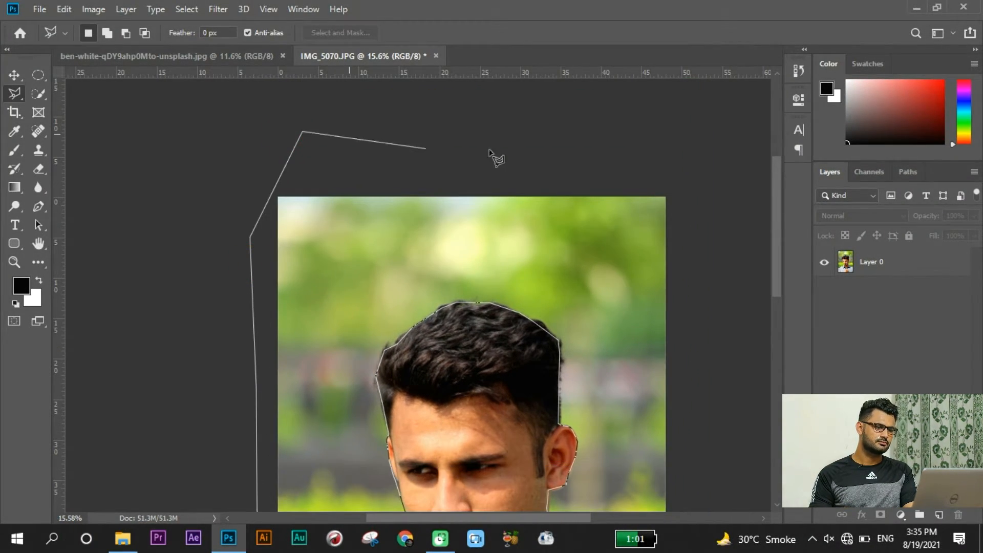
{"action": "left_click", "coordinate": [659, 163]}
{"action": "left_click", "coordinate": [694, 239]}
{"action": "left_click", "coordinate": [698, 405]}
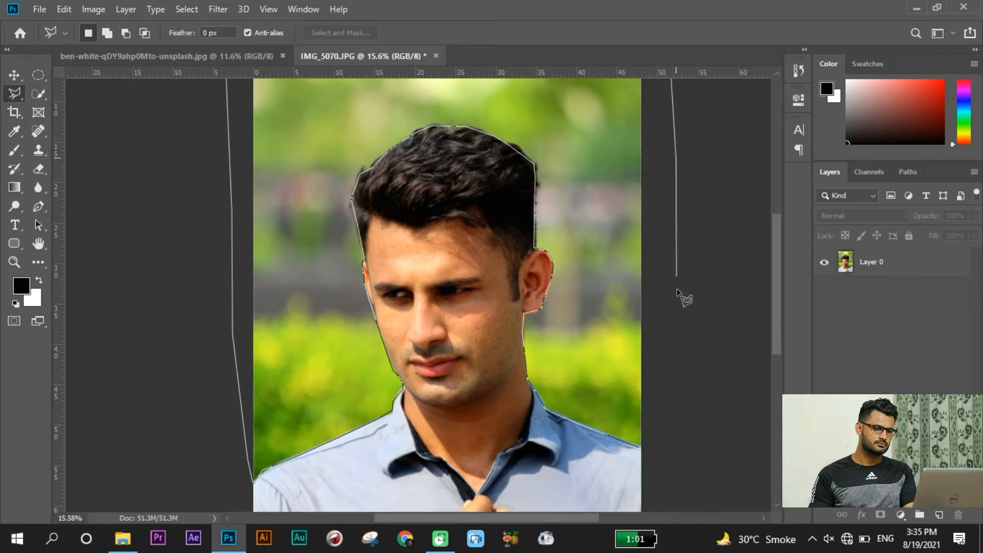
{"action": "left_click_drag", "start_coordinate": [698, 406], "coordinate": [682, 292]}
{"action": "left_click", "coordinate": [680, 422]}
{"action": "left_click", "coordinate": [655, 458]}
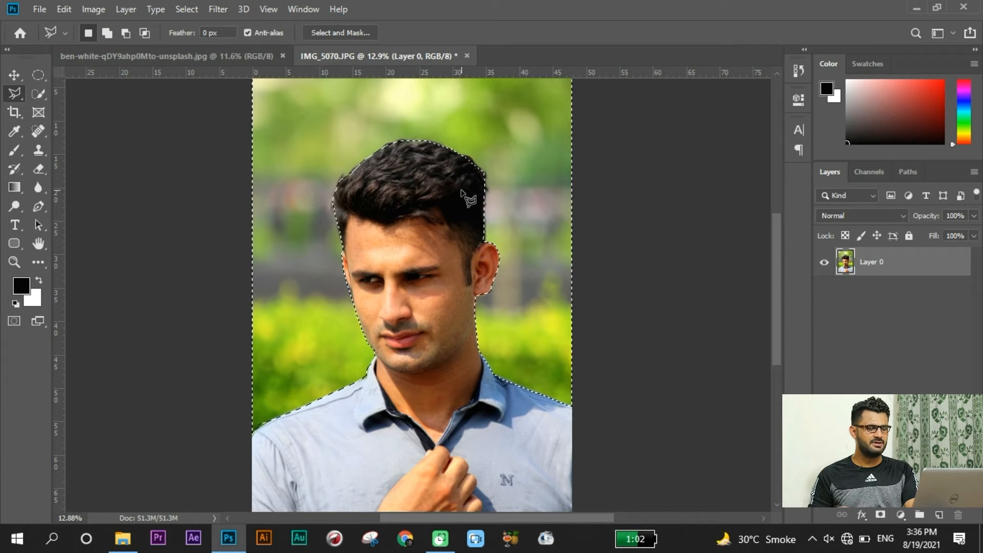
Feather the background selection with a radius of 1.9, then delete the selected background and deselect.
{"action": "right_click", "coordinate": [493, 162]}
{"action": "left_click", "coordinate": [520, 188]}
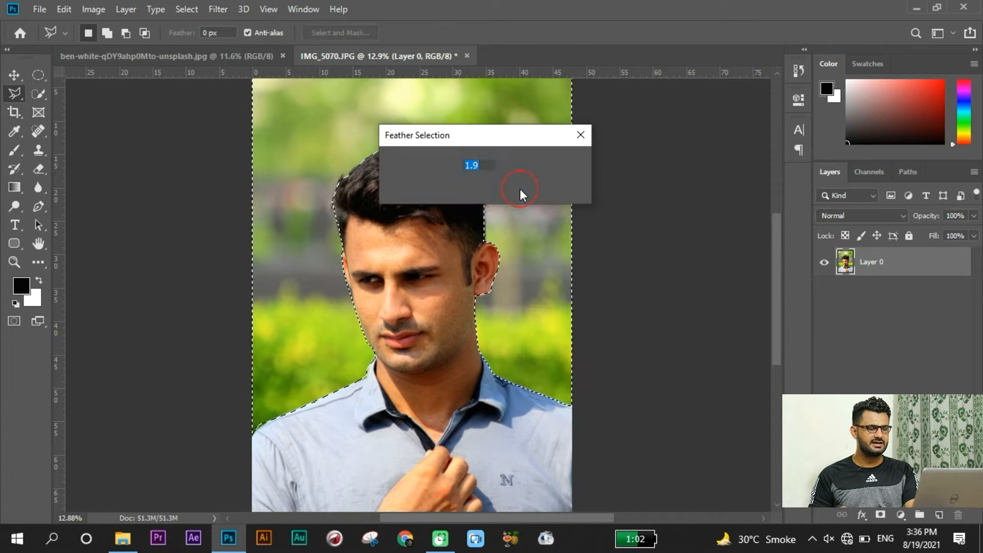
{"action": "left_click", "coordinate": [562, 163]}
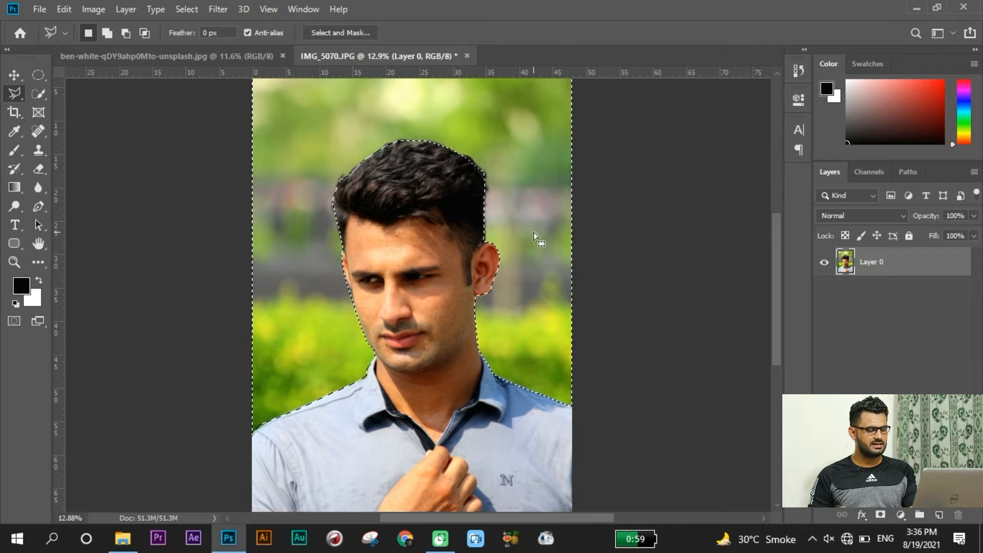
{"action": "key", "text": "Delete"}
{"action": "key", "text": "ctrl+d"}
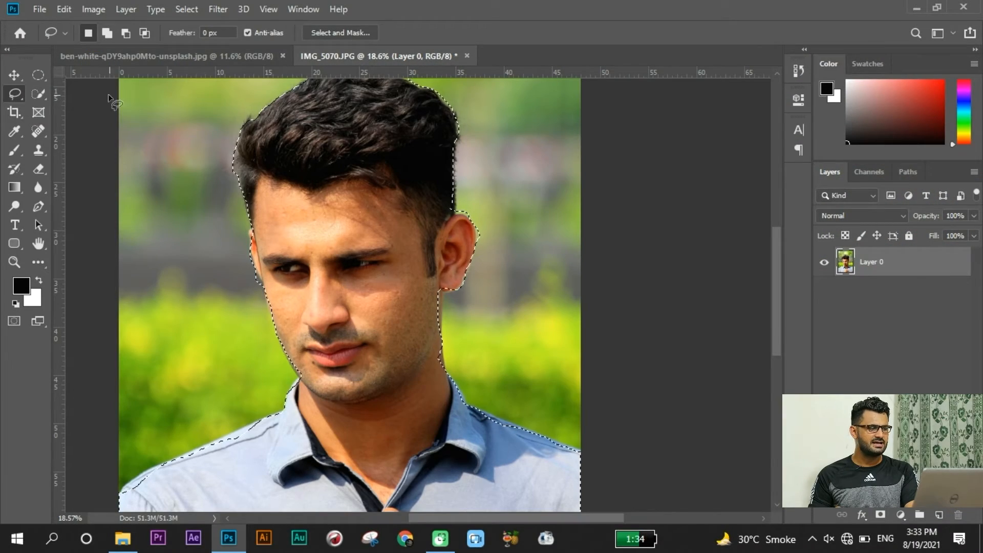
Start a Polygonal Lasso outline where the shoulder meets the photo's right edge and trace along the shoulder and collar to the neck.
{"action": "right_click", "coordinate": [14, 93]}
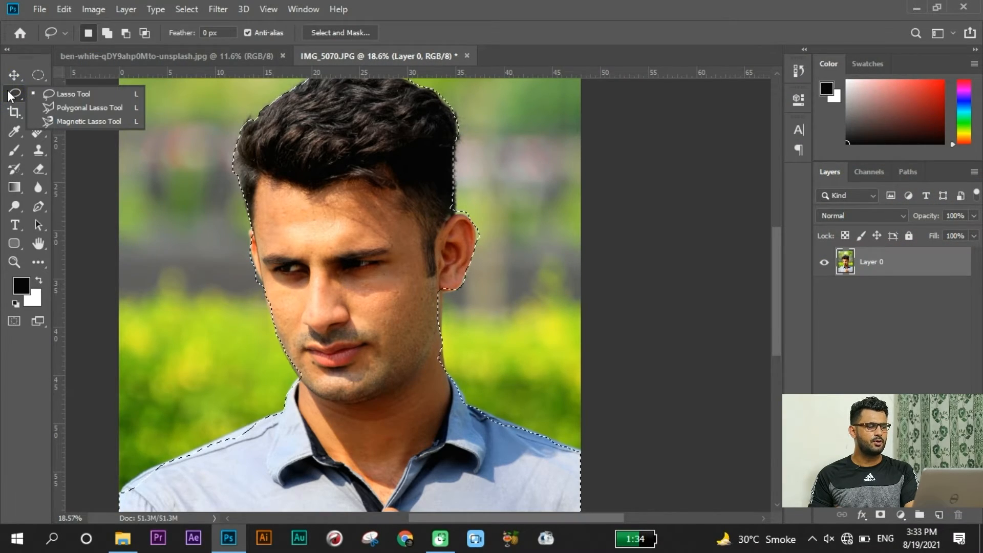
{"action": "left_click", "coordinate": [120, 108]}
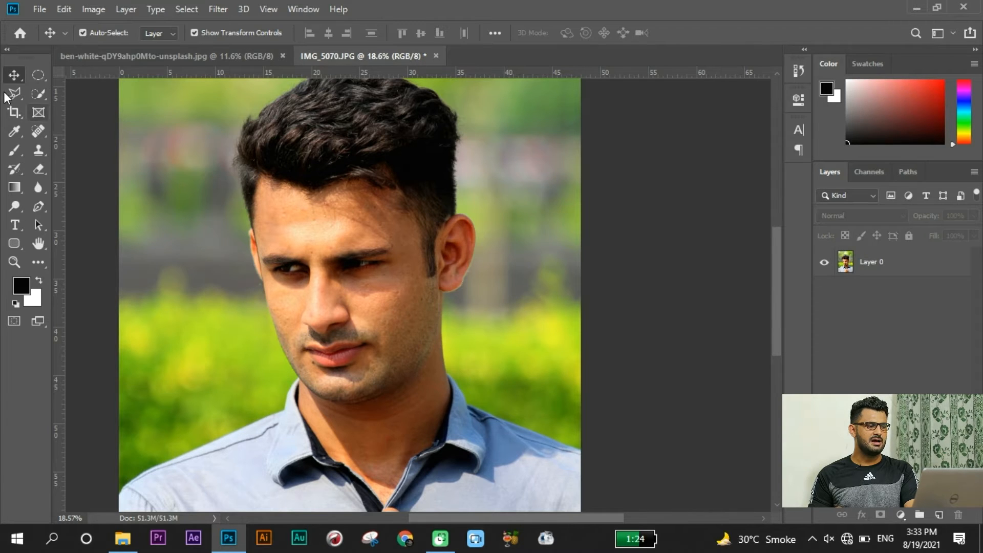
{"action": "right_click", "coordinate": [11, 94]}
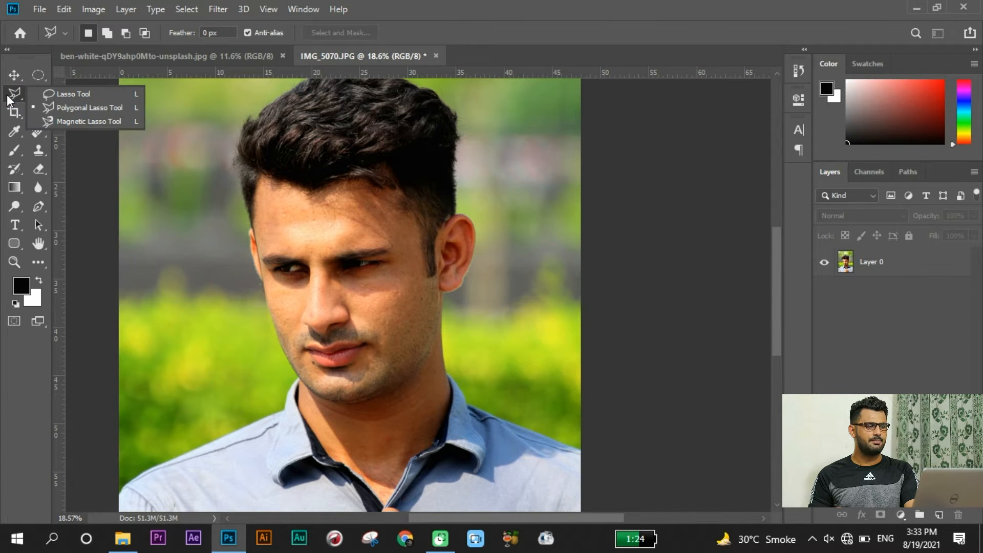
{"action": "left_click", "coordinate": [80, 106]}
{"action": "scroll", "coordinate": [438, 134], "scroll_direction": "down", "scroll_amount": 2}
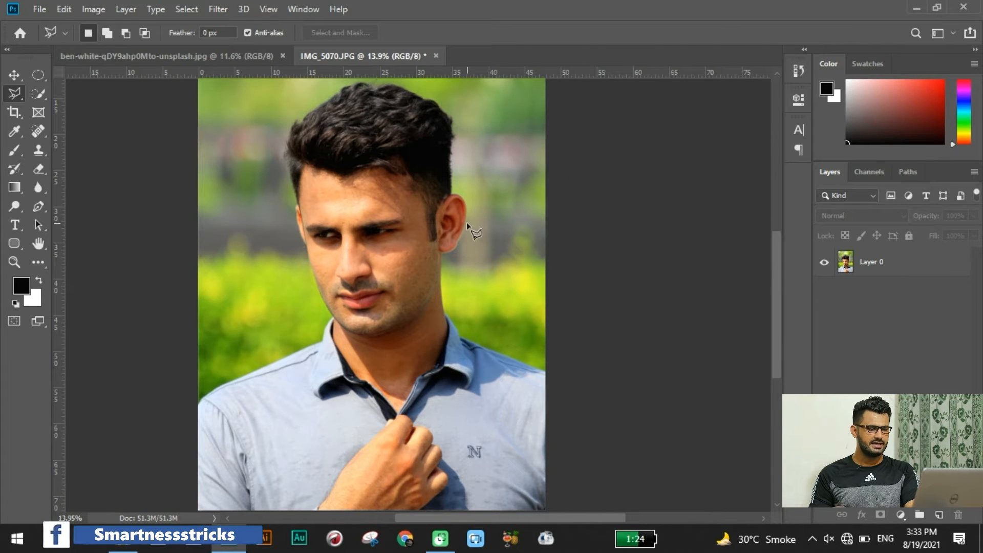
{"action": "scroll", "coordinate": [521, 376], "scroll_direction": "up", "scroll_amount": 1}
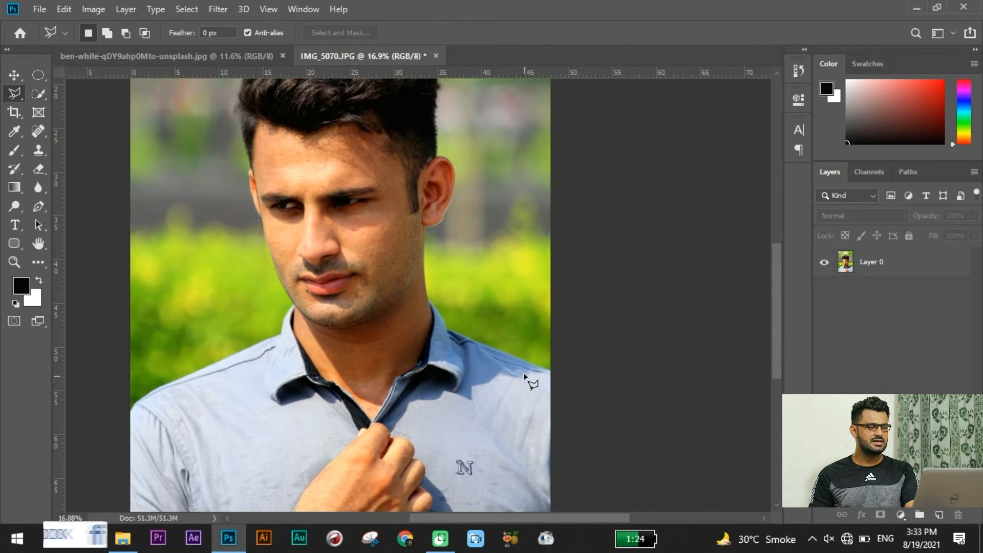
{"action": "scroll", "coordinate": [525, 378], "scroll_direction": "up", "scroll_amount": 10}
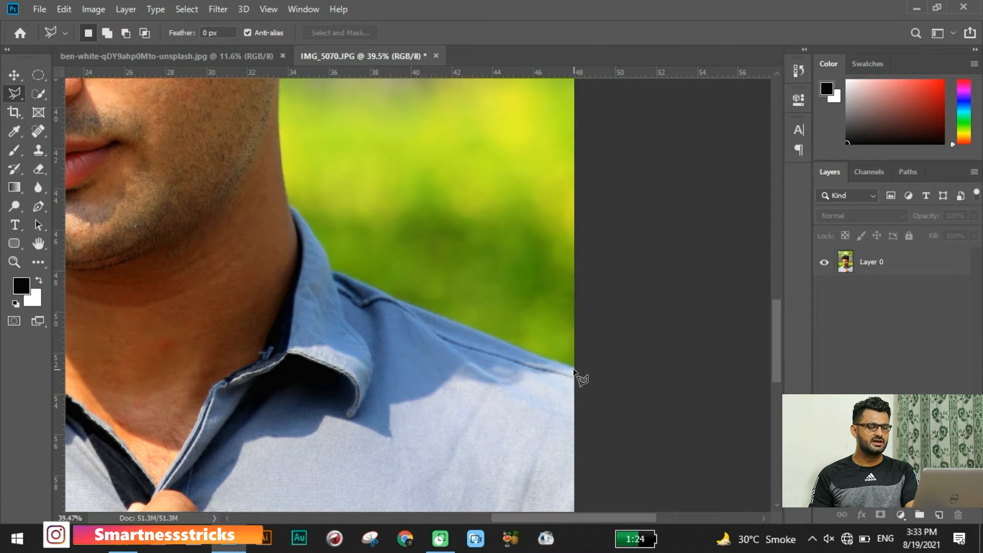
{"action": "left_click", "coordinate": [574, 369]}
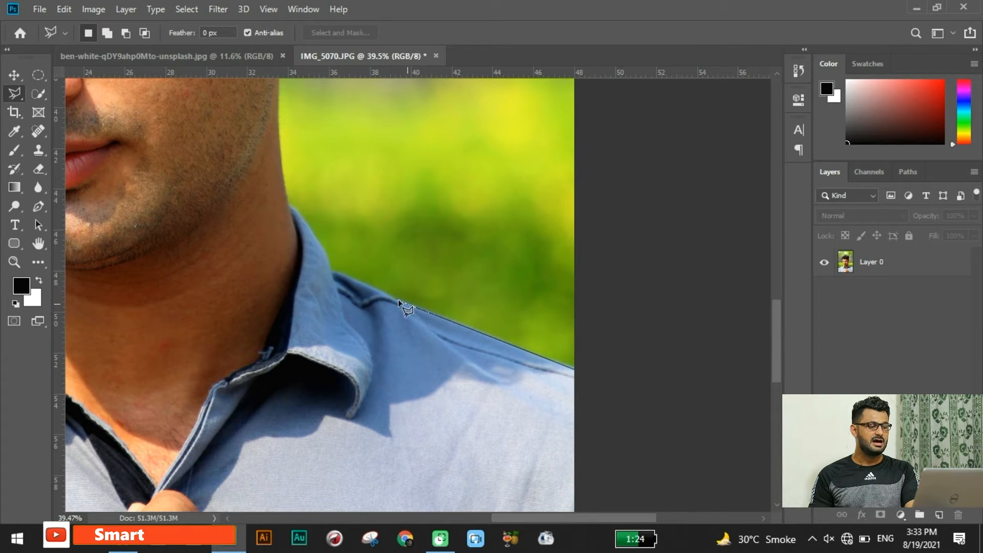
{"action": "left_click", "coordinate": [354, 282]}
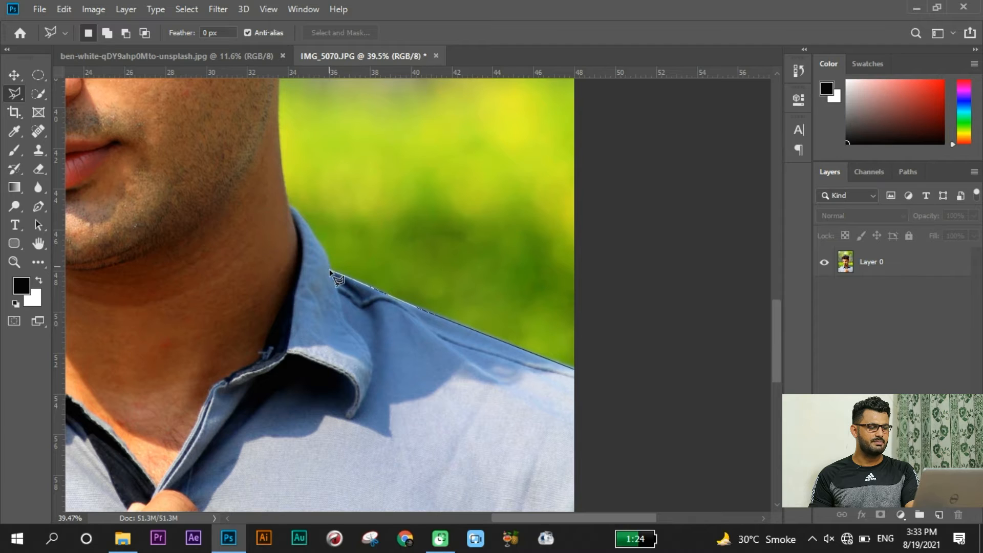
{"action": "left_click", "coordinate": [330, 271]}
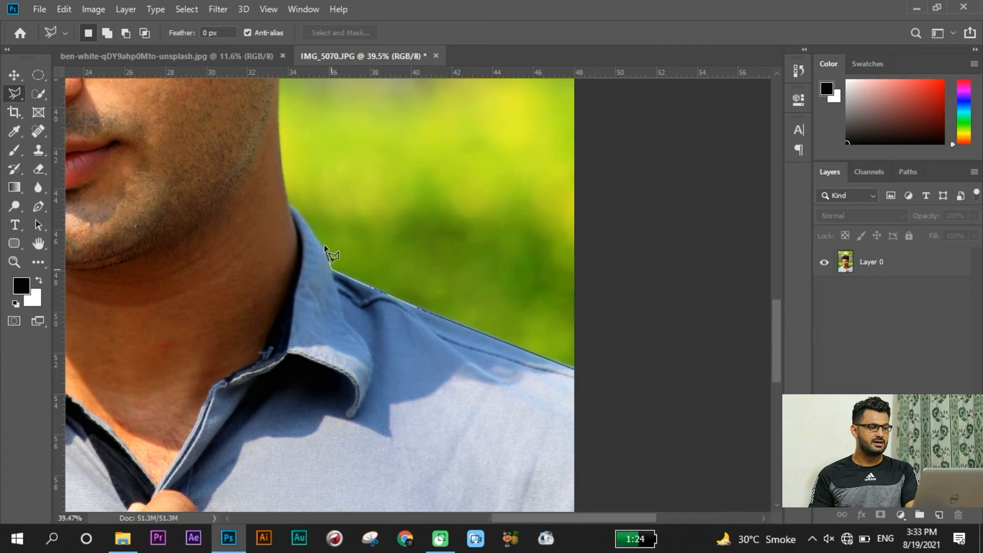
{"action": "left_click", "coordinate": [301, 214]}
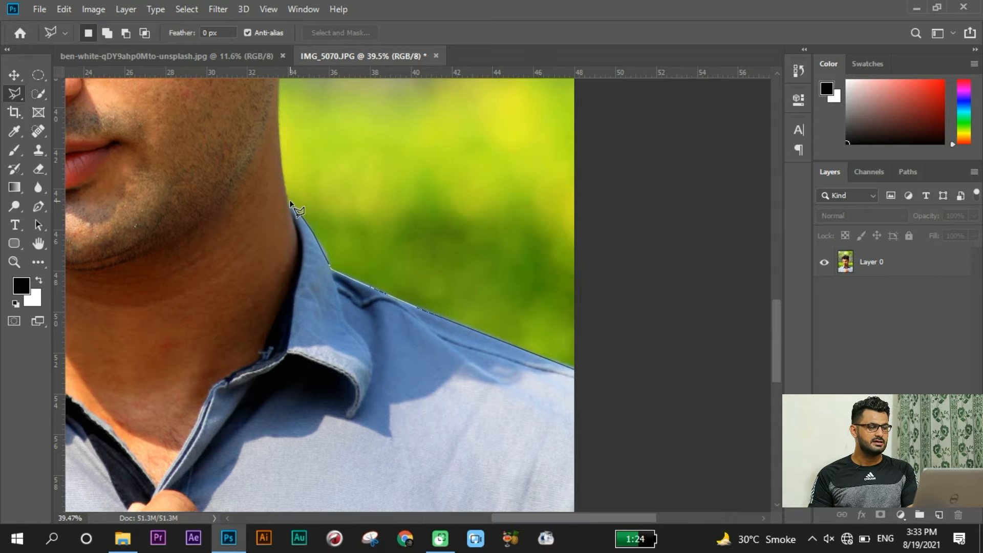
{"action": "left_click_drag", "start_coordinate": [287, 198], "coordinate": [336, 457]}
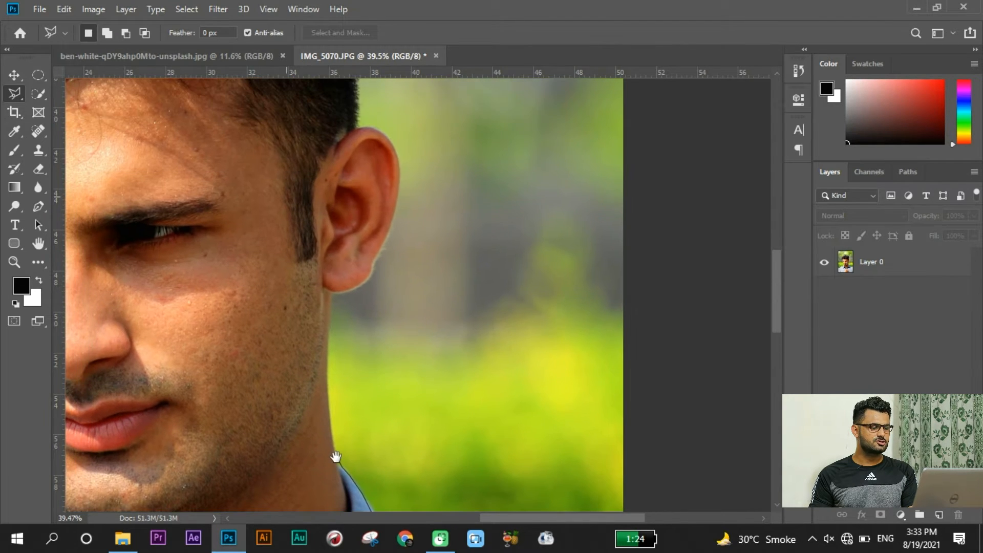
Continue the polygonal outline up the neck and around the ear to where the ear meets the hair.
{"action": "left_click", "coordinate": [326, 377]}
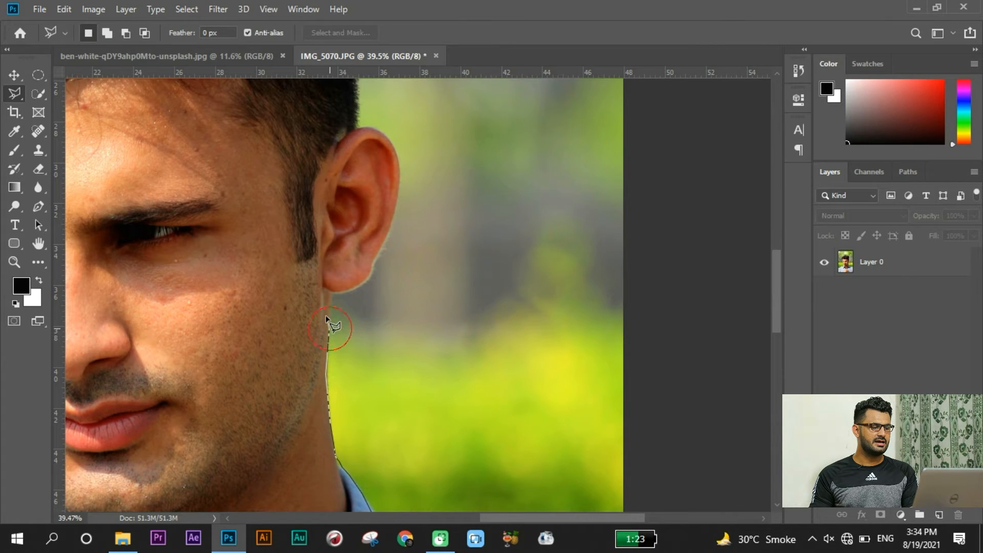
{"action": "left_click", "coordinate": [330, 290]}
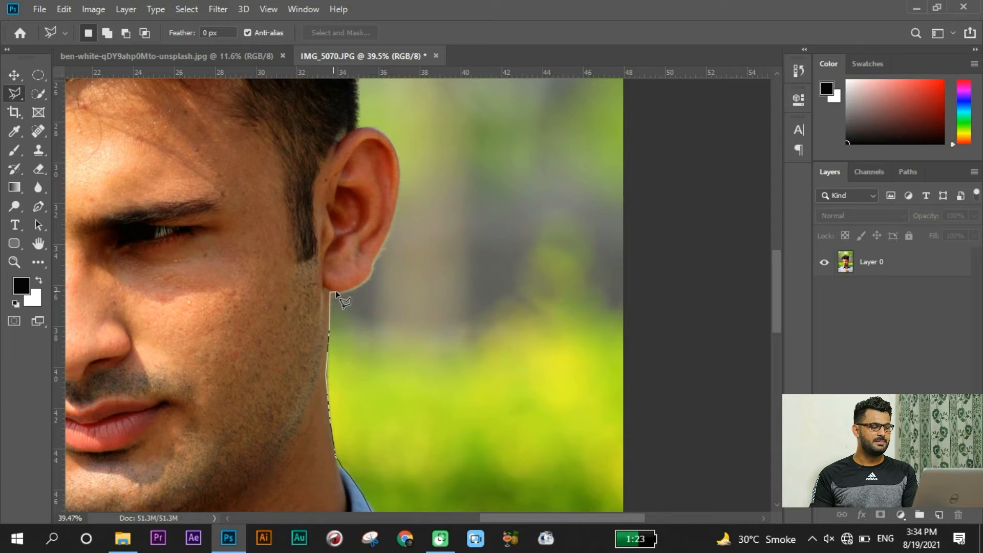
{"action": "left_click", "coordinate": [374, 259]}
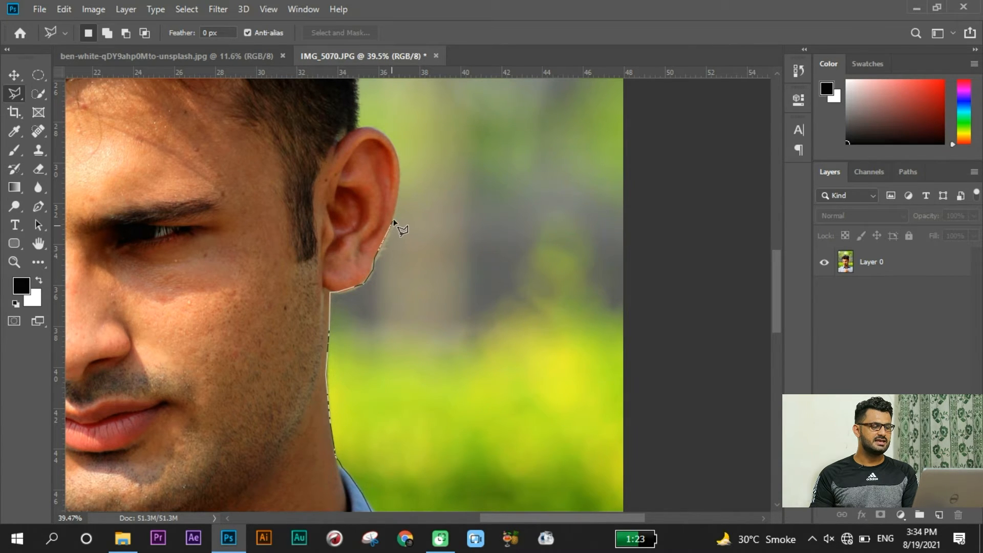
{"action": "left_click", "coordinate": [397, 197]}
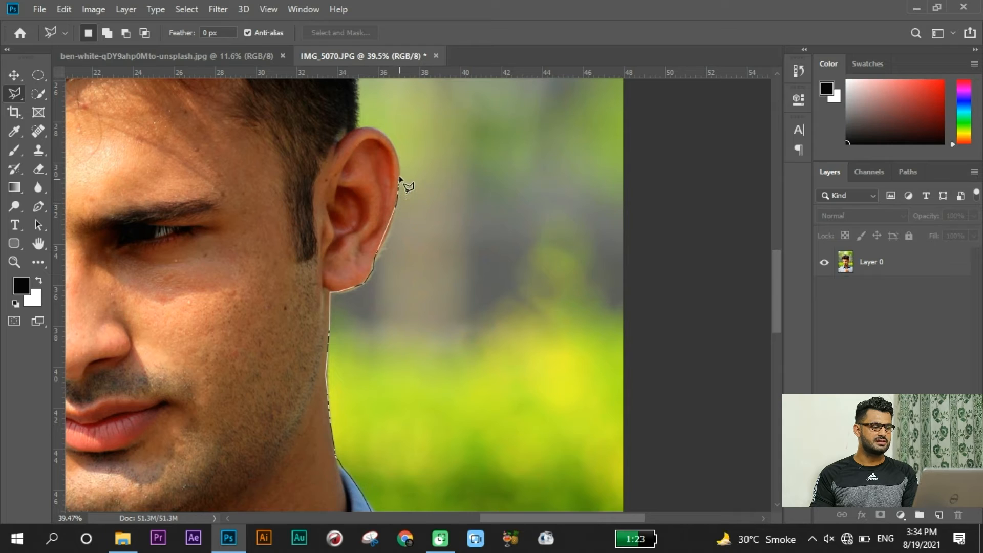
{"action": "left_click_drag", "start_coordinate": [400, 176], "coordinate": [415, 343]}
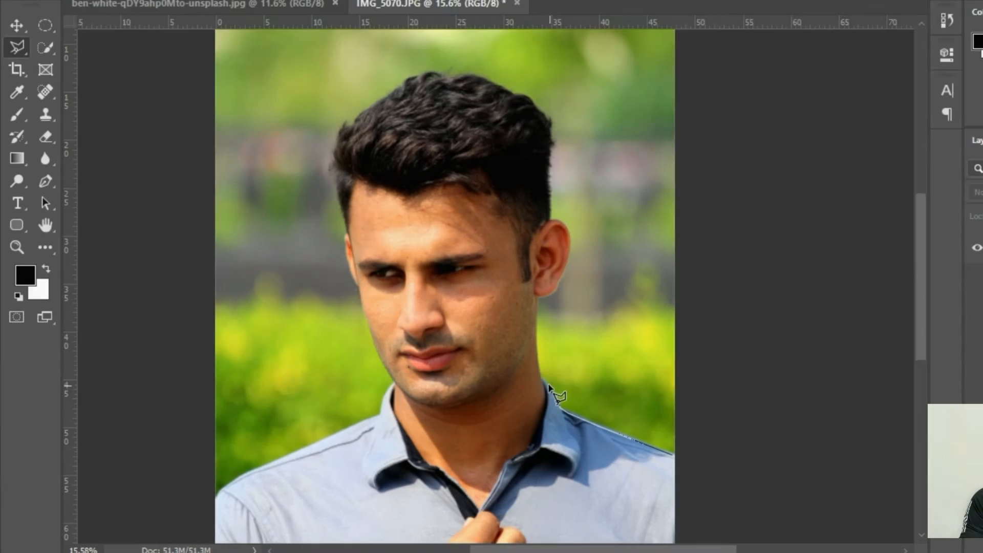
{"action": "left_click", "coordinate": [572, 233]}
{"action": "left_click", "coordinate": [563, 221]}
{"action": "left_click", "coordinate": [551, 217]}
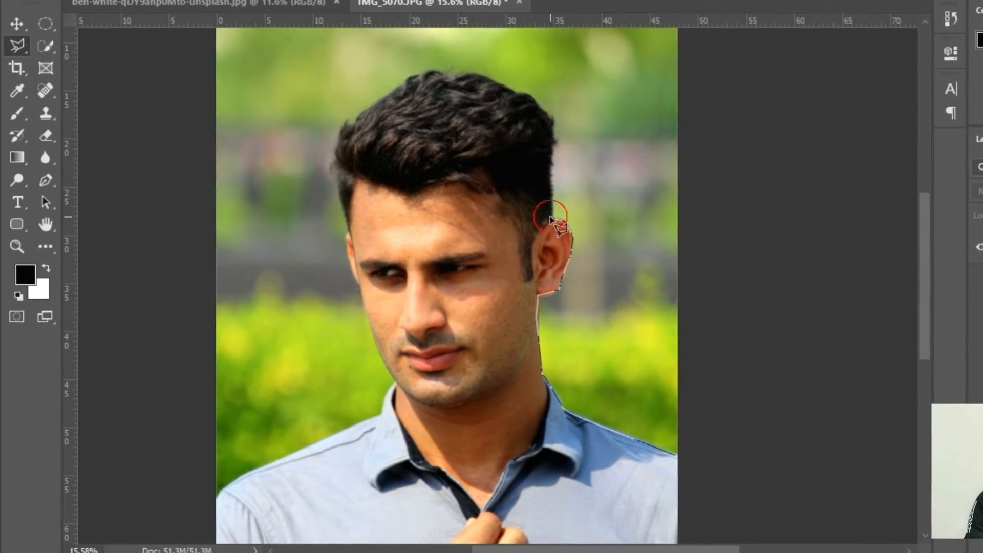
Continue the polygonal outline from the ear up the back of the hair and over the top to the opposite side.
{"action": "left_click", "coordinate": [551, 117]}
{"action": "left_click_drag", "start_coordinate": [552, 118], "coordinate": [725, 239]}
{"action": "left_click", "coordinate": [679, 207]}
{"action": "left_click", "coordinate": [644, 195]}
{"action": "left_click", "coordinate": [604, 194]}
{"action": "left_click", "coordinate": [580, 204]}
{"action": "left_click", "coordinate": [552, 224]}
{"action": "left_click", "coordinate": [535, 243]}
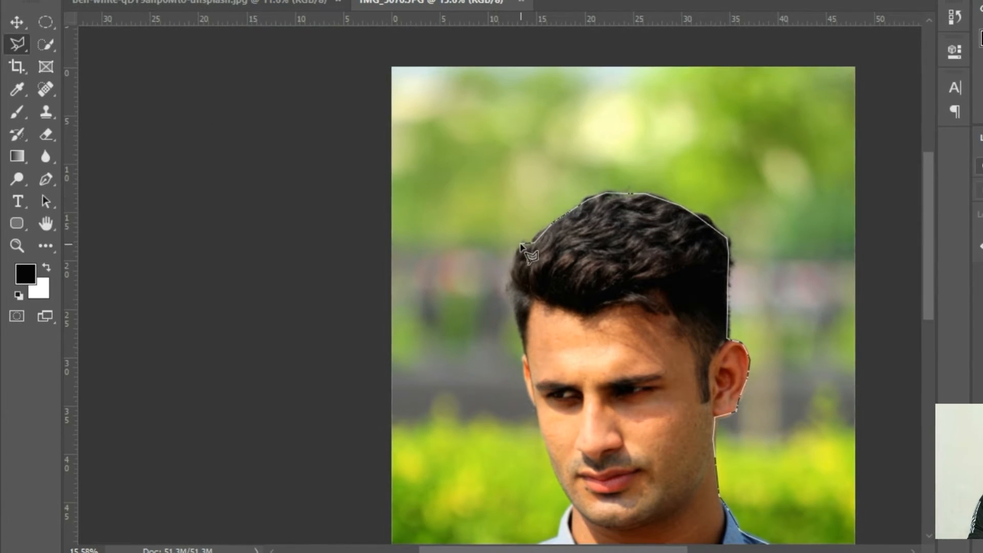
Continue the polygonal outline down the far side of the hair, cheek and jaw to the shirt collar.
{"action": "left_click", "coordinate": [519, 250]}
{"action": "left_click", "coordinate": [510, 280]}
{"action": "left_click_drag", "start_coordinate": [517, 311], "coordinate": [514, 198]}
{"action": "left_click", "coordinate": [520, 241]}
{"action": "left_click", "coordinate": [516, 250]}
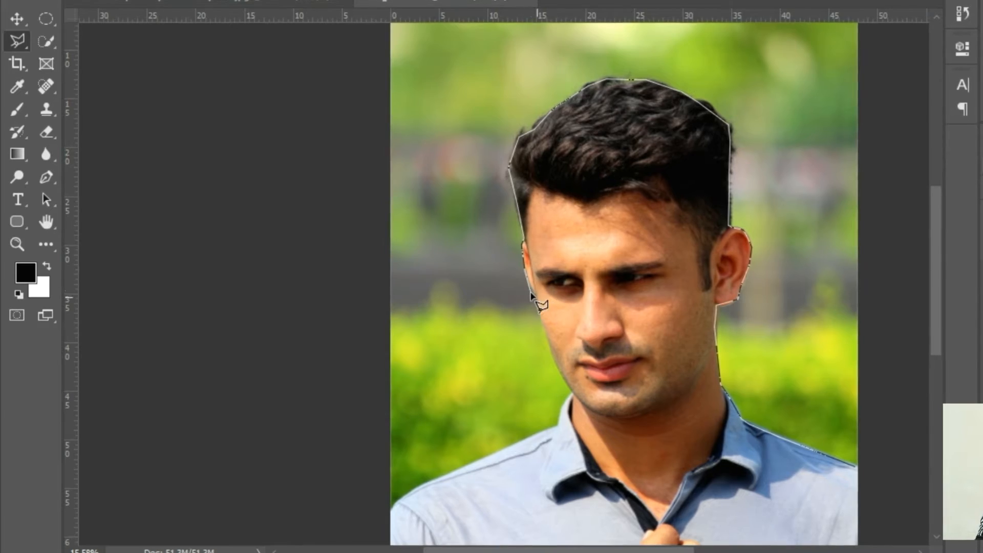
{"action": "left_click", "coordinate": [537, 311]}
{"action": "left_click", "coordinate": [557, 374]}
{"action": "left_click", "coordinate": [568, 384]}
Trace the polygonal outline along the collar and across the shoulder to the photo's left edge.
{"action": "left_click", "coordinate": [570, 396]}
{"action": "left_click", "coordinate": [558, 411]}
{"action": "left_click", "coordinate": [557, 423]}
{"action": "left_click", "coordinate": [430, 487]}
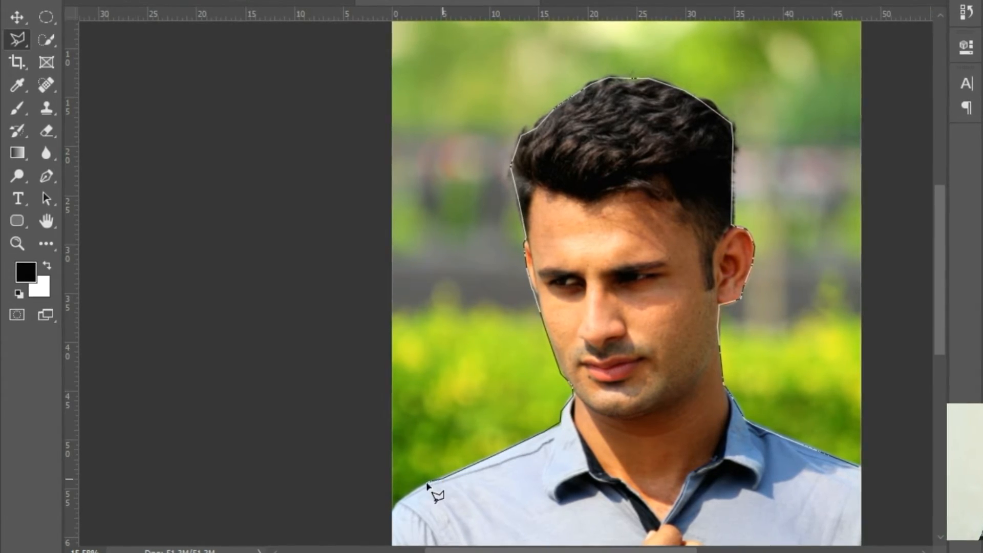
{"action": "left_click", "coordinate": [395, 500]}
Carry the polygonal outline around the outside of the photo above the head and close it at the right-hand shoulder, selecting the background.
{"action": "left_click", "coordinate": [301, 215]}
{"action": "left_click", "coordinate": [366, 84]}
{"action": "left_click", "coordinate": [735, 106]}
{"action": "left_click", "coordinate": [825, 436]}
{"action": "left_click", "coordinate": [795, 480]}
{"action": "left_click", "coordinate": [795, 480]}
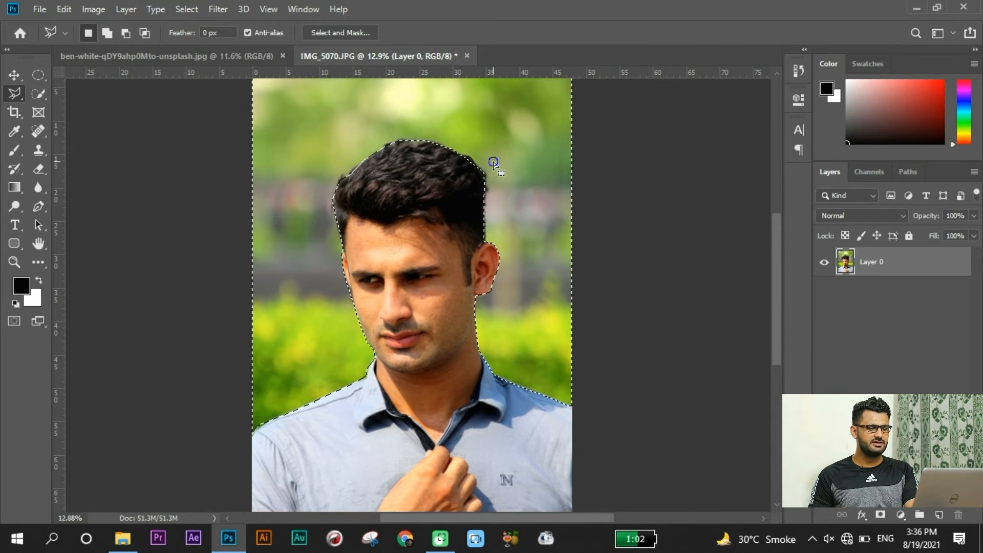
Feather the polygonal background selection, delete the selected background and deselect.
{"action": "right_click", "coordinate": [484, 160]}
{"action": "left_click", "coordinate": [528, 193]}
{"action": "left_click", "coordinate": [561, 164]}
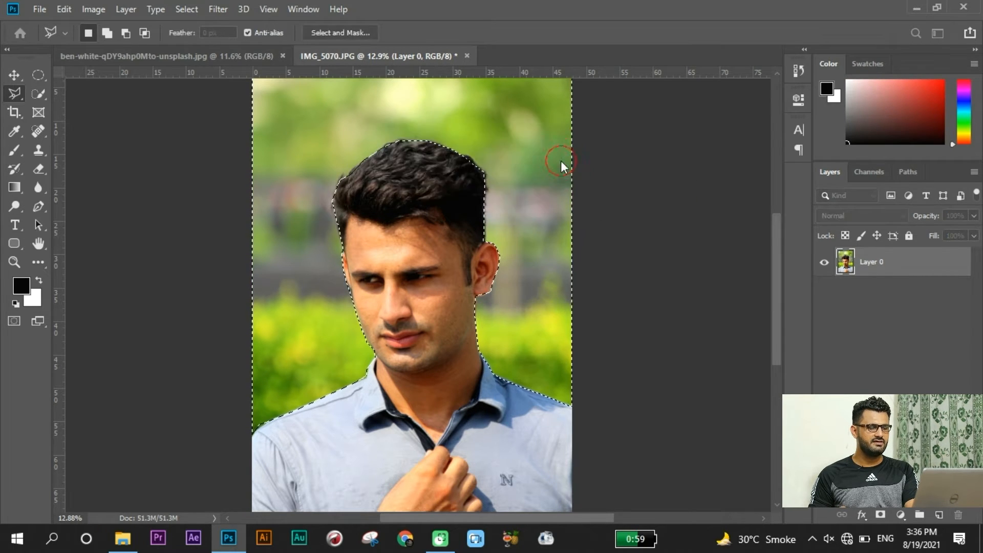
{"action": "key", "text": "Delete"}
{"action": "key", "text": "ctrl+d"}
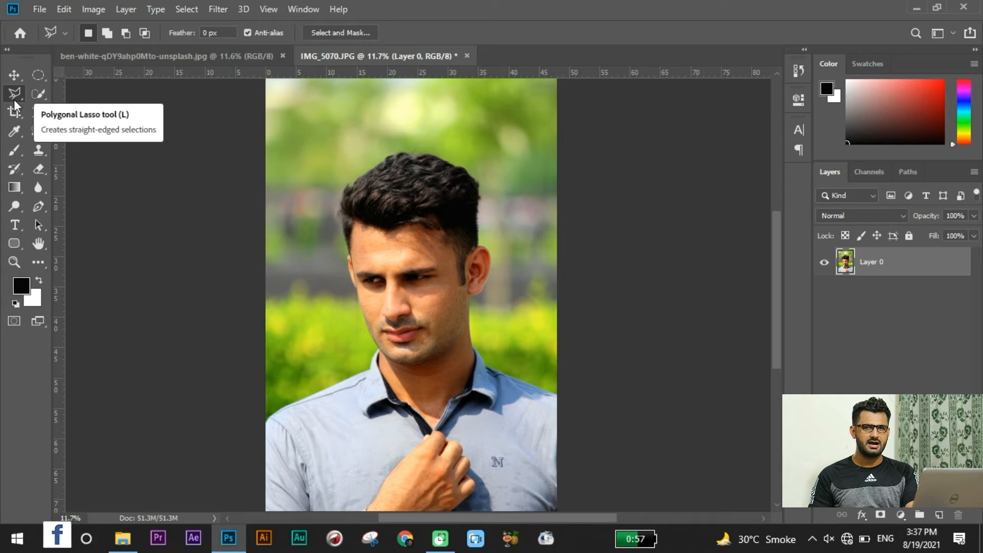
Start a Magnetic Lasso outline where the shoulder meets the photo's right edge and trace along the collar, neck and ear.
{"action": "right_click", "coordinate": [15, 98]}
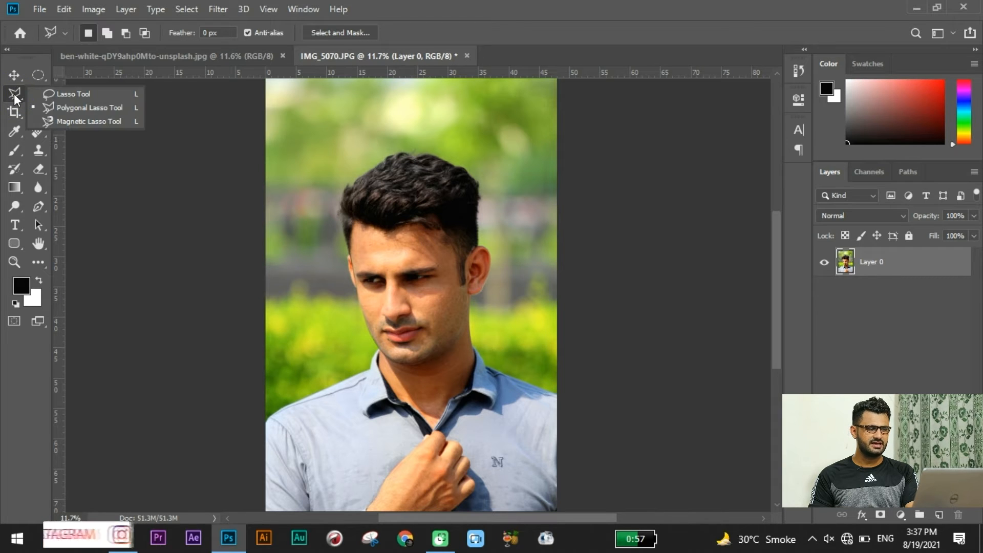
{"action": "left_click", "coordinate": [82, 121]}
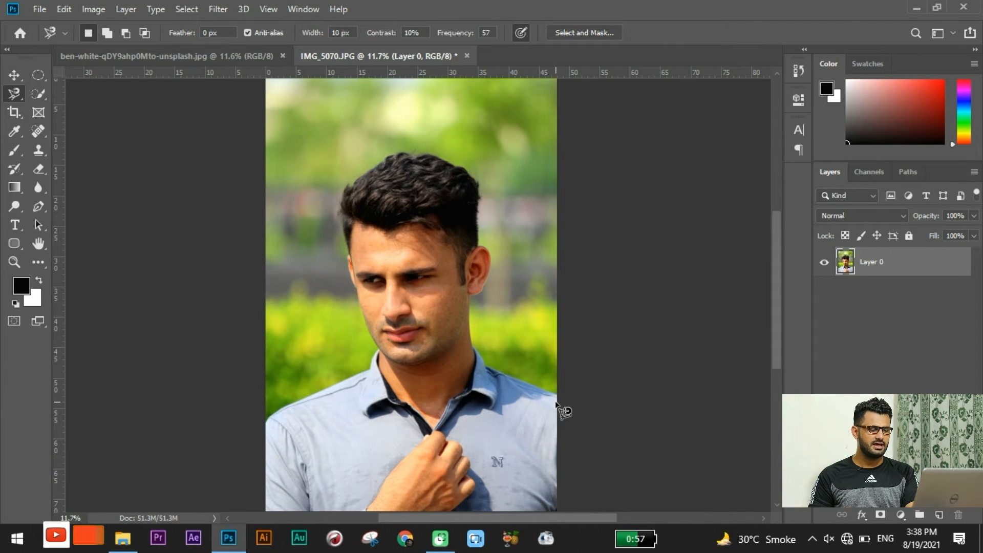
{"action": "scroll", "coordinate": [557, 404], "scroll_direction": "up", "scroll_amount": 3}
{"action": "scroll", "coordinate": [561, 396], "scroll_direction": "up", "scroll_amount": 1}
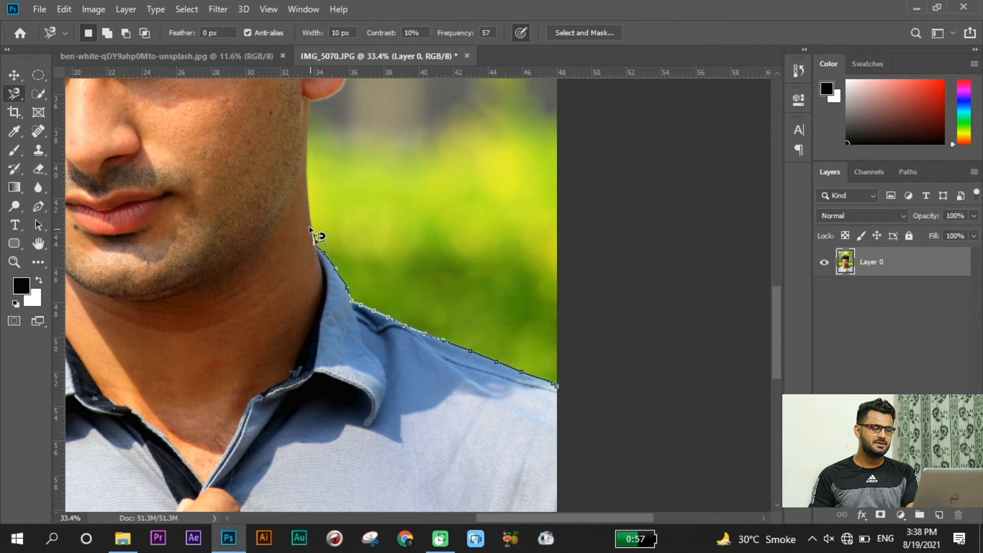
{"action": "left_click_drag", "start_coordinate": [307, 195], "coordinate": [322, 302]}
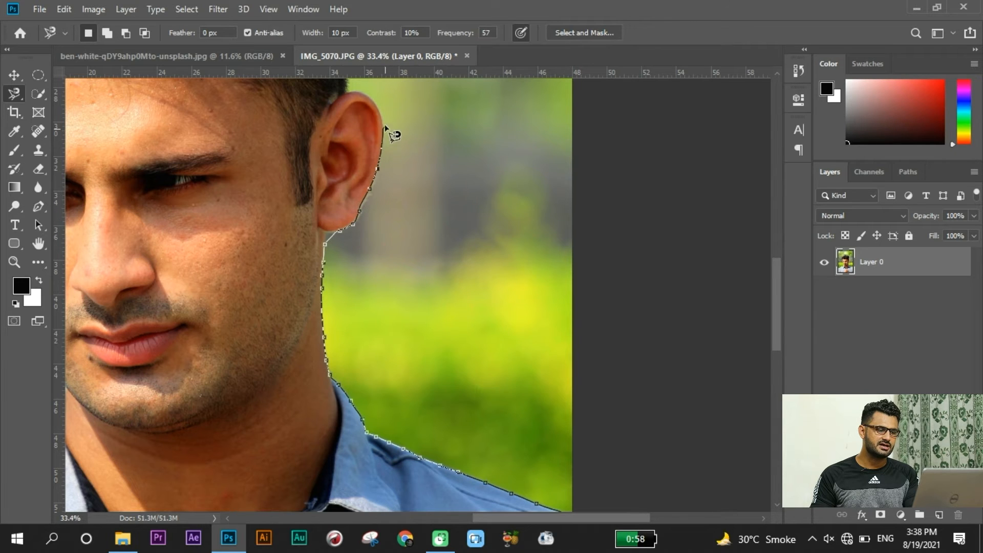
{"action": "left_click_drag", "start_coordinate": [386, 127], "coordinate": [445, 318]}
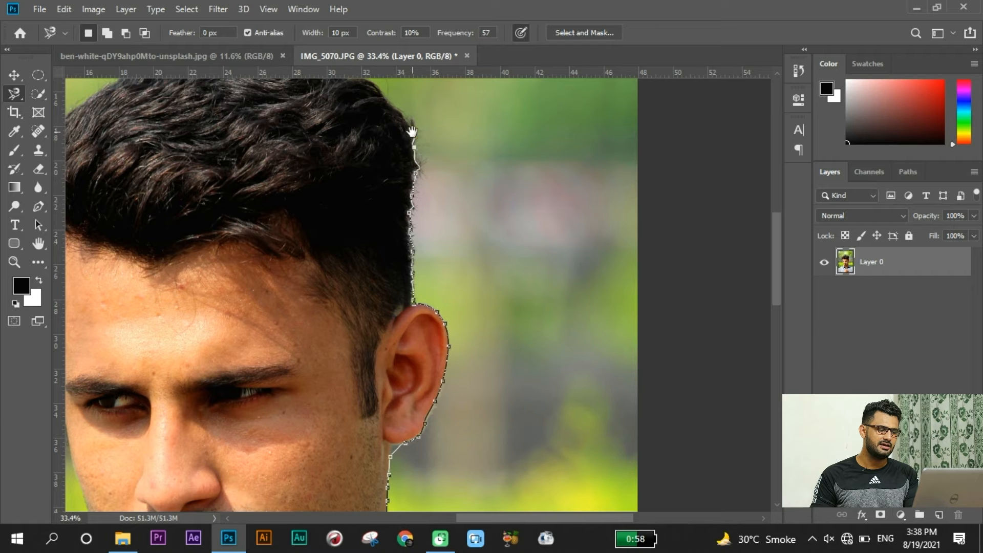
Continue the magnetic outline around the hair, face and other shoulder, follow the photo's outer edges and close it, selecting the background.
{"action": "mouse_move", "coordinate": [411, 131]}
{"action": "left_mouse_down"}
{"action": "mouse_move", "coordinate": [532, 320]}
{"action": "mouse_move", "coordinate": [526, 300]}
{"action": "left_mouse_up"}
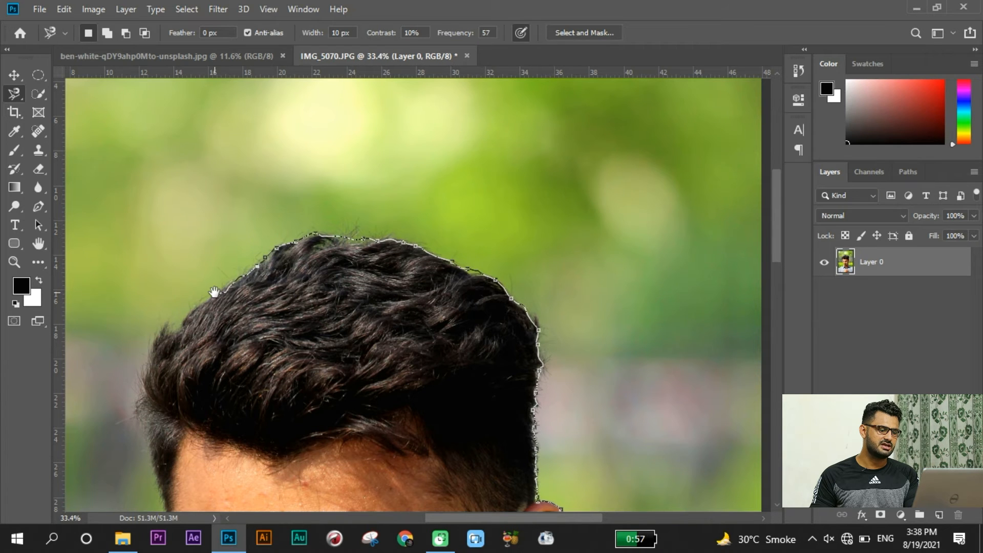
{"action": "left_click_drag", "start_coordinate": [240, 276], "coordinate": [417, 225]}
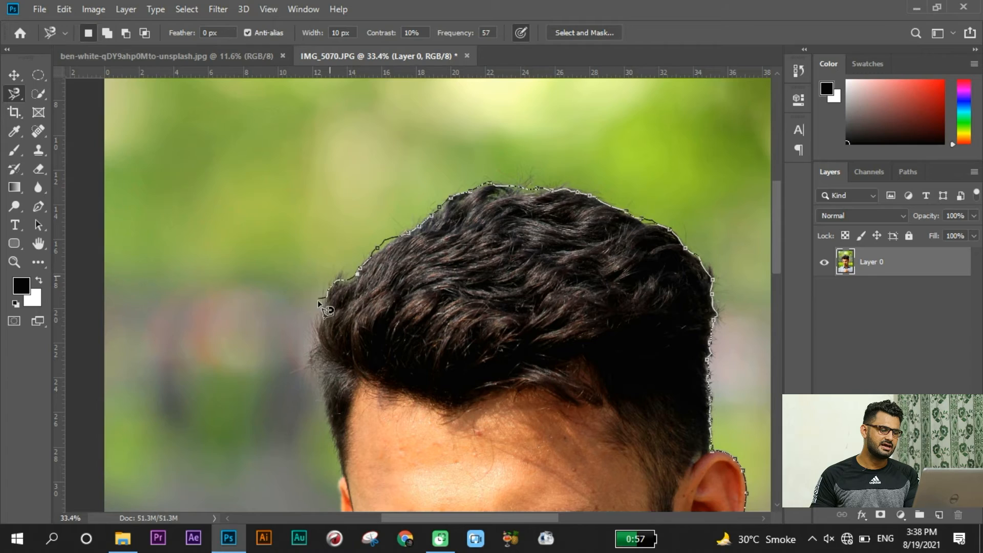
{"action": "left_click_drag", "start_coordinate": [305, 373], "coordinate": [303, 296]}
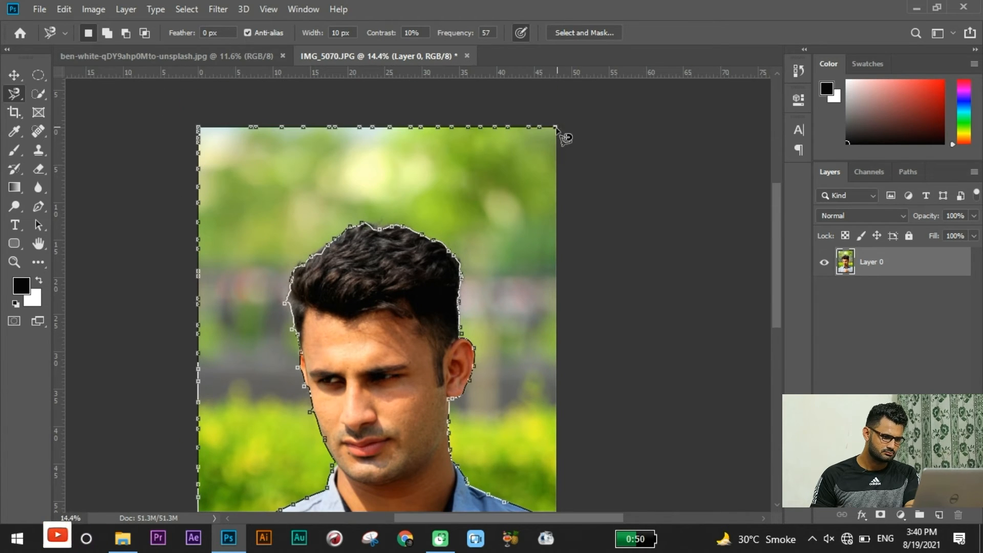
{"action": "double_click", "coordinate": [582, 511]}
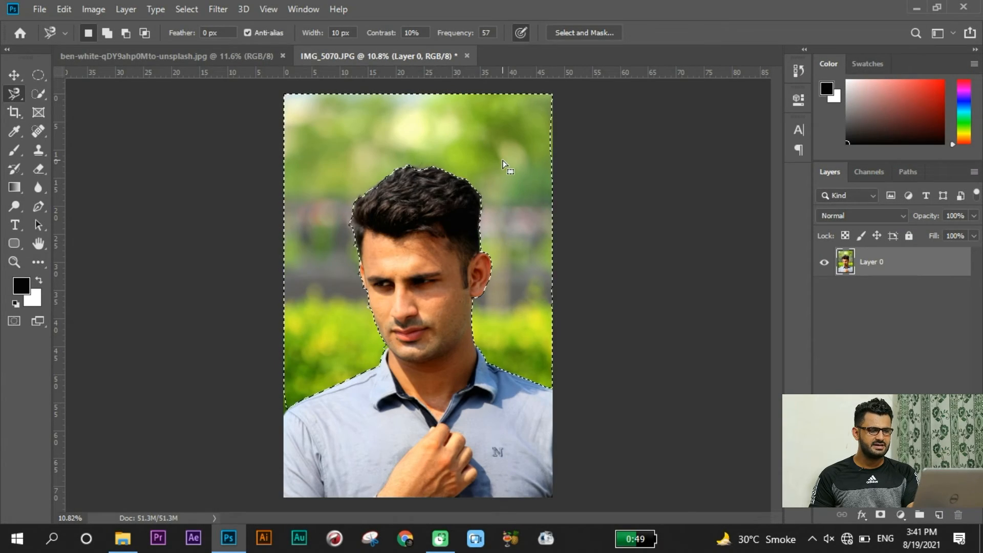
Feather the magnetic background selection with a radius of 1.9 pixels, delete the background and deselect.
{"action": "right_click", "coordinate": [502, 164]}
{"action": "left_click", "coordinate": [543, 190]}
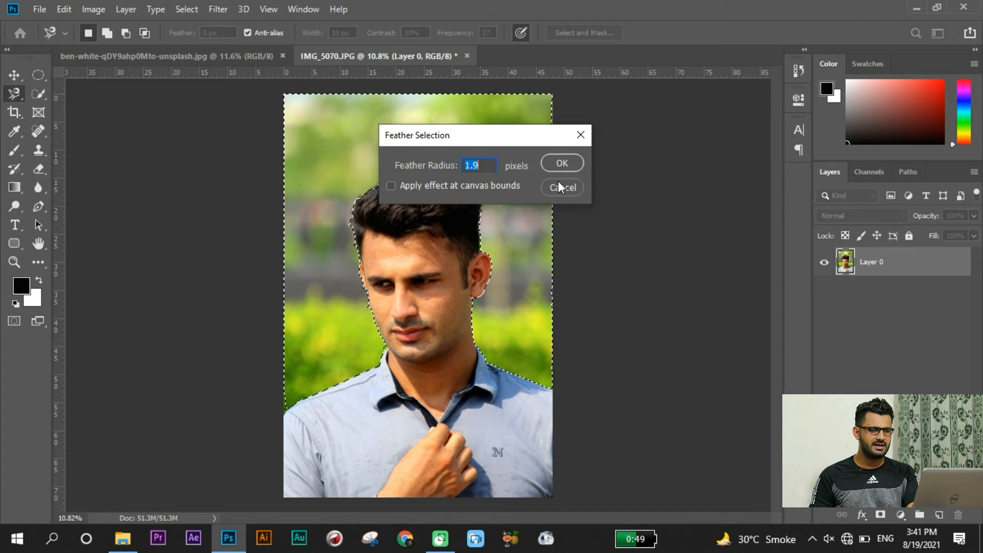
{"action": "left_click", "coordinate": [562, 164]}
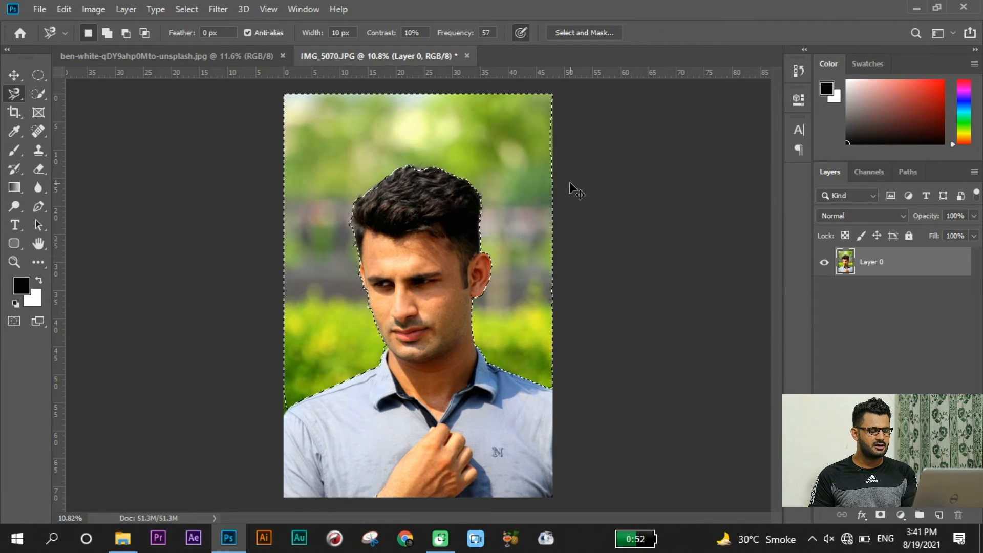
{"action": "key", "text": "Delete"}
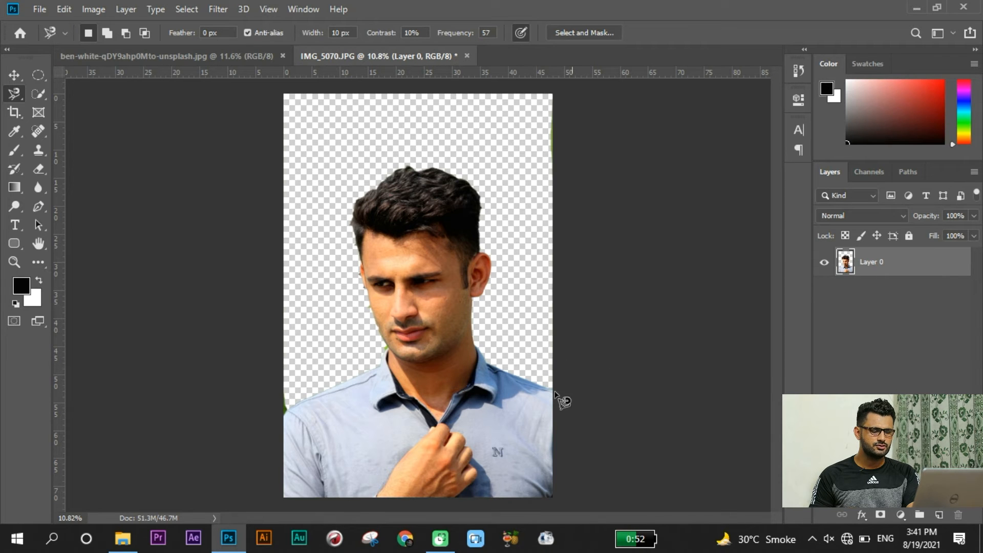
Select the leftover green patch above the left-hand shoulder at the photo's edge using the Quick Selection tool with a brush size of 80.
{"action": "scroll", "coordinate": [275, 454], "scroll_direction": "up", "scroll_amount": 10}
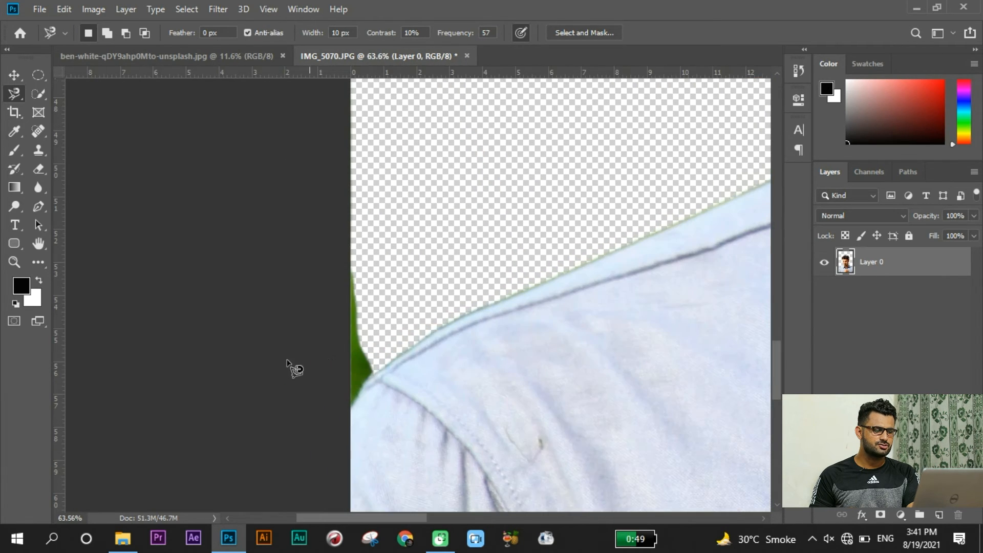
{"action": "scroll", "coordinate": [318, 353], "scroll_direction": "up", "scroll_amount": 2}
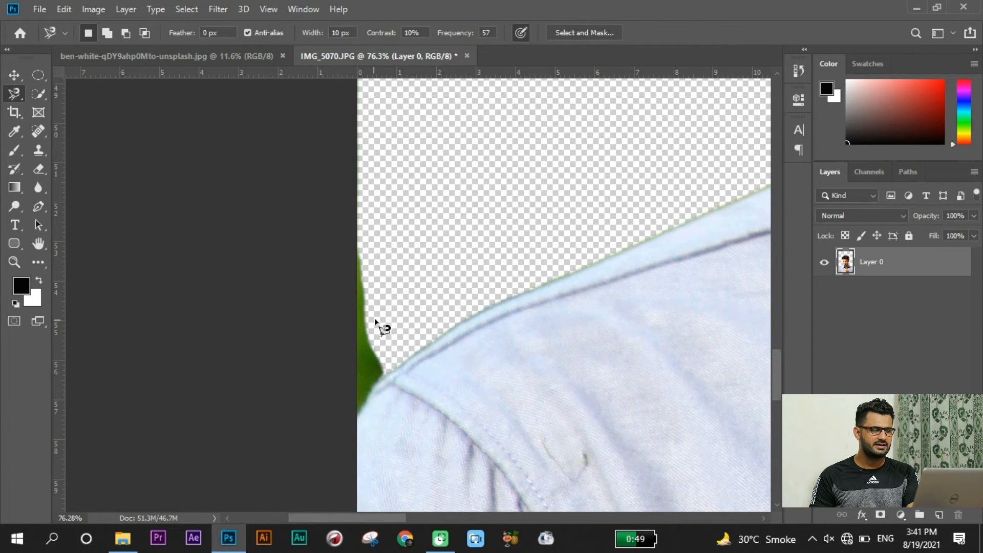
{"action": "left_click", "coordinate": [39, 94]}
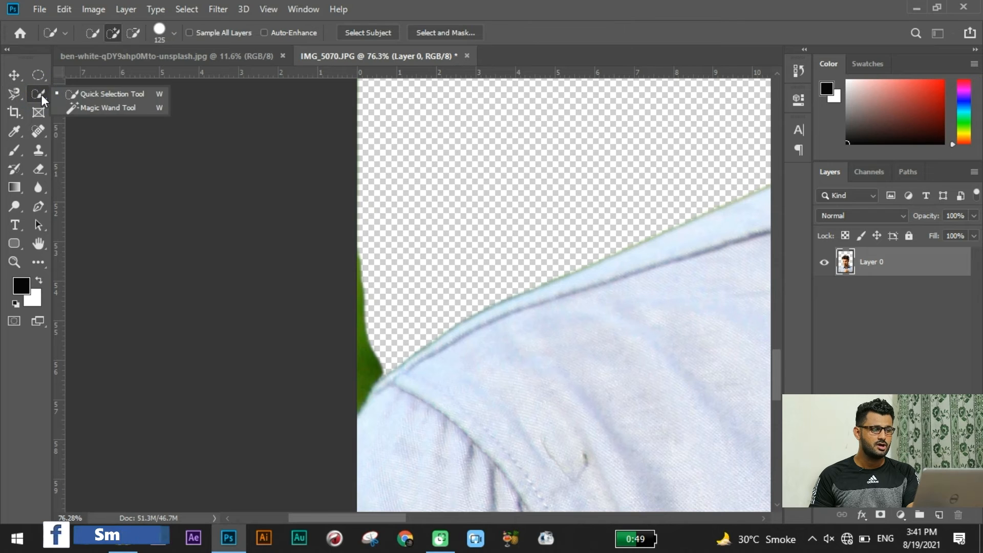
{"action": "left_click", "coordinate": [107, 94]}
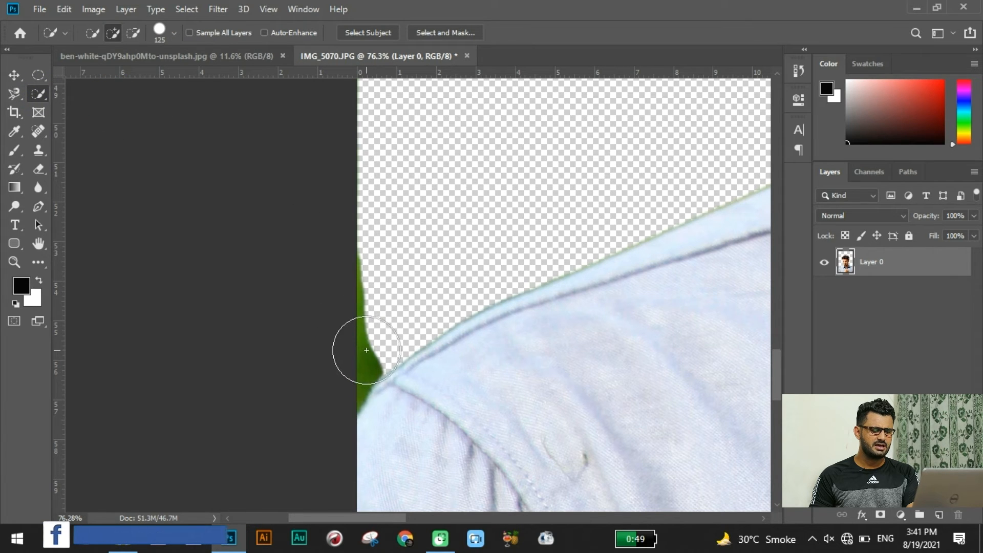
{"action": "key", "text": "bracketleft"}
{"action": "key", "text": "bracketleft"}
{"action": "key", "text": "bracketleft"}
{"action": "left_click_drag", "start_coordinate": [358, 275], "coordinate": [351, 386]}
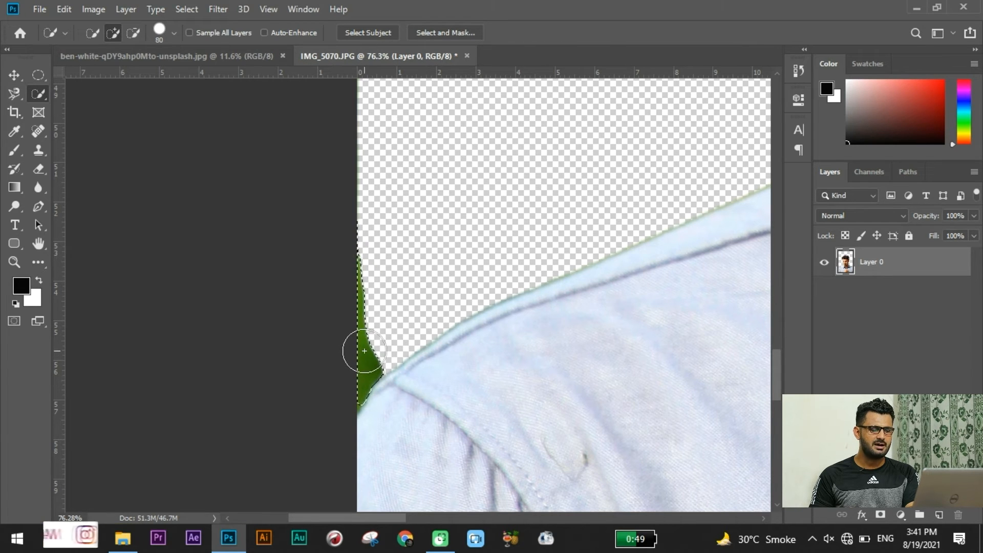
Feather the green patch selection by 1.9 pixels and delete the patch.
{"action": "right_click", "coordinate": [364, 351]}
{"action": "left_click", "coordinate": [439, 123]}
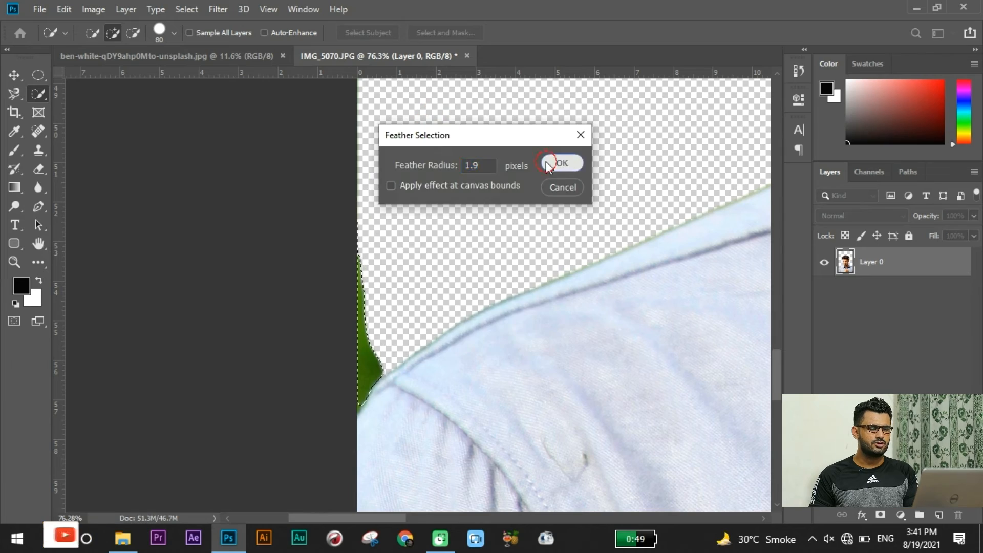
{"action": "left_click", "coordinate": [548, 165]}
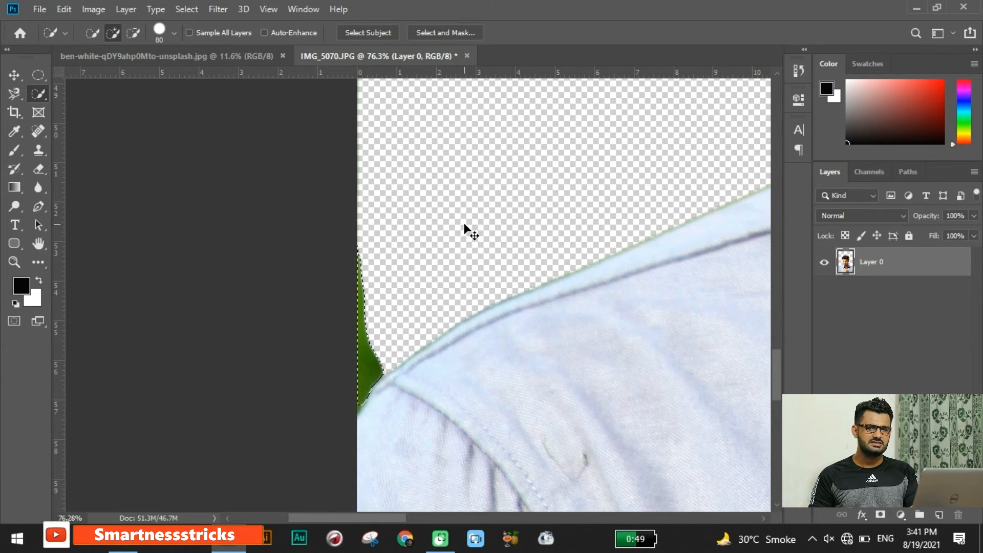
{"action": "key", "text": "Delete"}
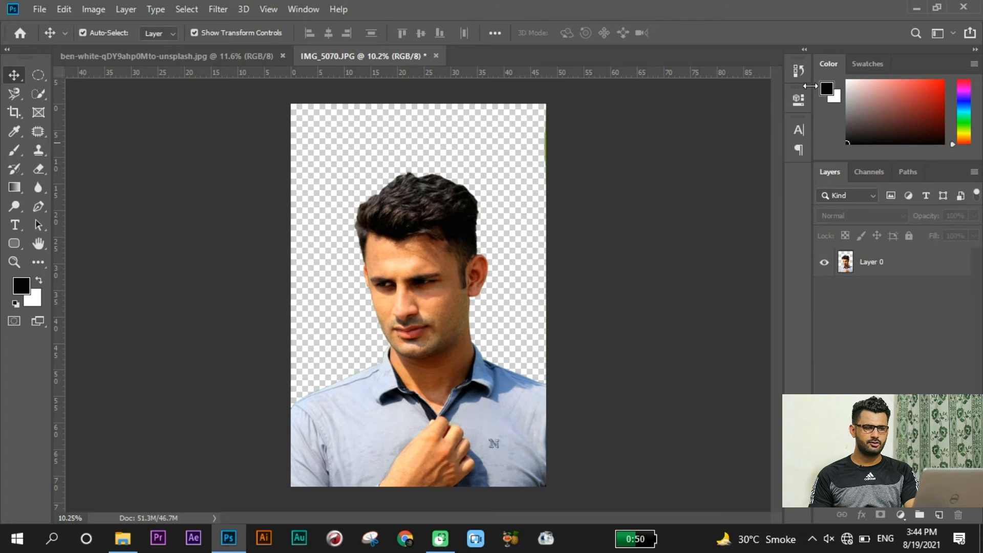
Place the dark corrugated wall image from its folder into the portrait document and align it with the canvas's upper edge.
{"action": "left_click", "coordinate": [916, 8]}
{"action": "left_click_drag", "start_coordinate": [696, 214], "coordinate": [409, 283]}
{"action": "left_click_drag", "start_coordinate": [410, 279], "coordinate": [416, 207]}
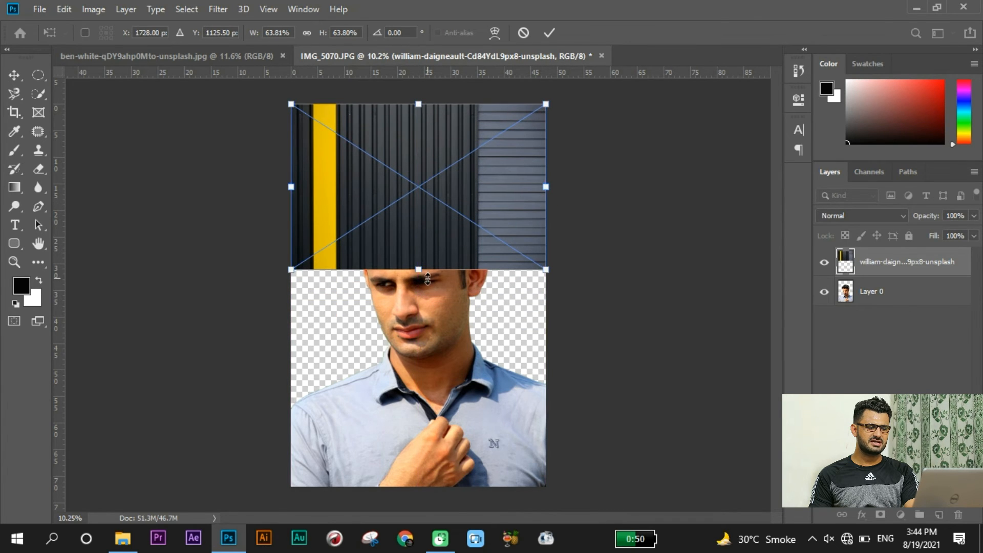
Enlarge the wall image to about 125.4%, commit the transform, move its layer below Layer 0 and deselect it.
{"action": "left_click_drag", "start_coordinate": [419, 269], "coordinate": [419, 430]}
{"action": "left_click", "coordinate": [550, 32]}
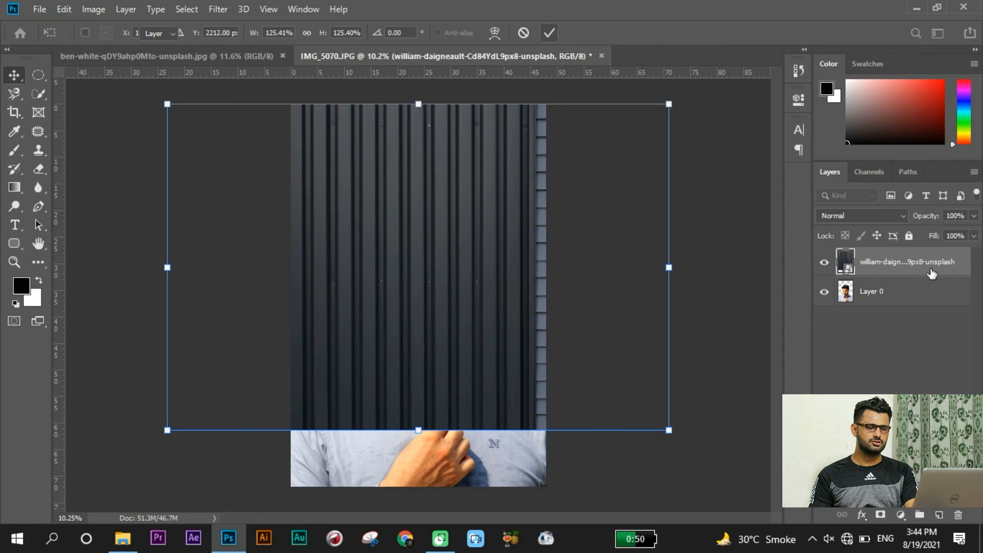
{"action": "left_click_drag", "start_coordinate": [931, 262], "coordinate": [931, 305]}
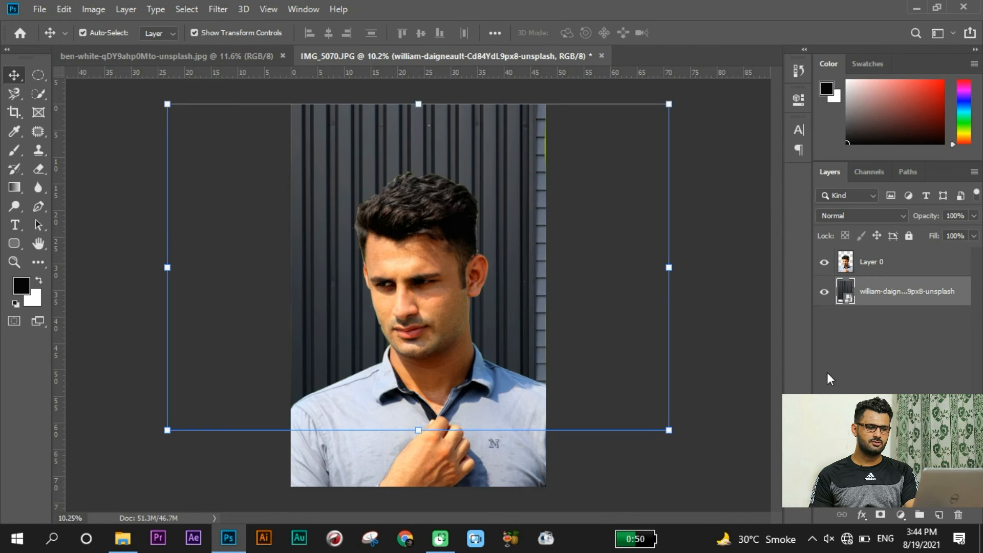
{"action": "left_click", "coordinate": [710, 492]}
{"action": "scroll", "coordinate": [450, 263], "scroll_direction": "up", "scroll_amount": 3}
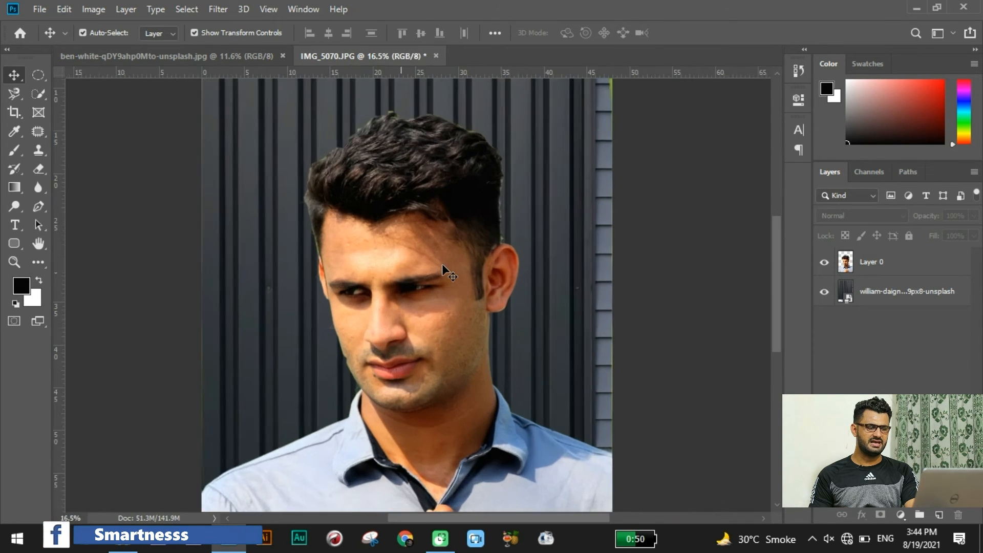
{"action": "scroll", "coordinate": [445, 271], "scroll_direction": "down", "scroll_amount": 4}
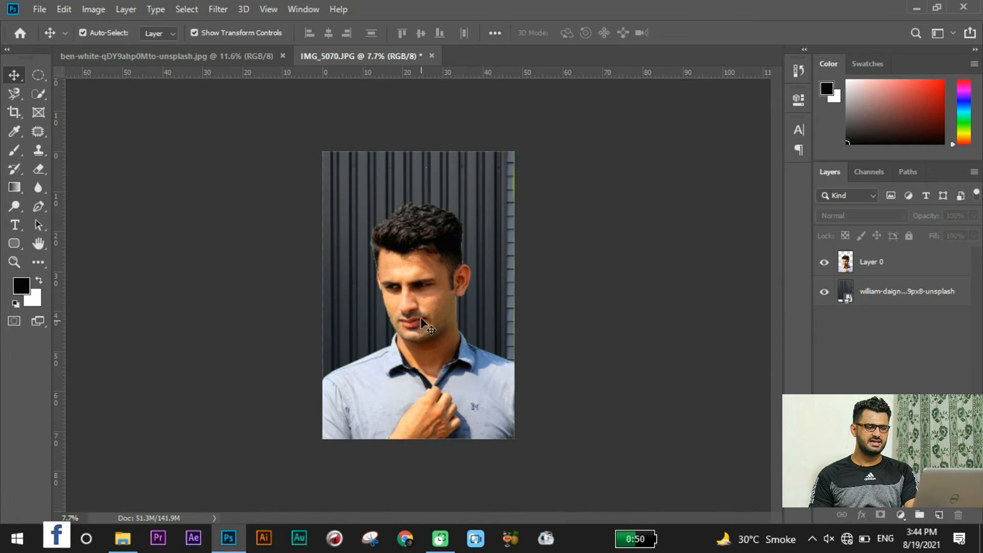
{"action": "scroll", "coordinate": [420, 323], "scroll_direction": "down", "scroll_amount": 1}
{"action": "scroll", "coordinate": [409, 323], "scroll_direction": "up", "scroll_amount": 2}
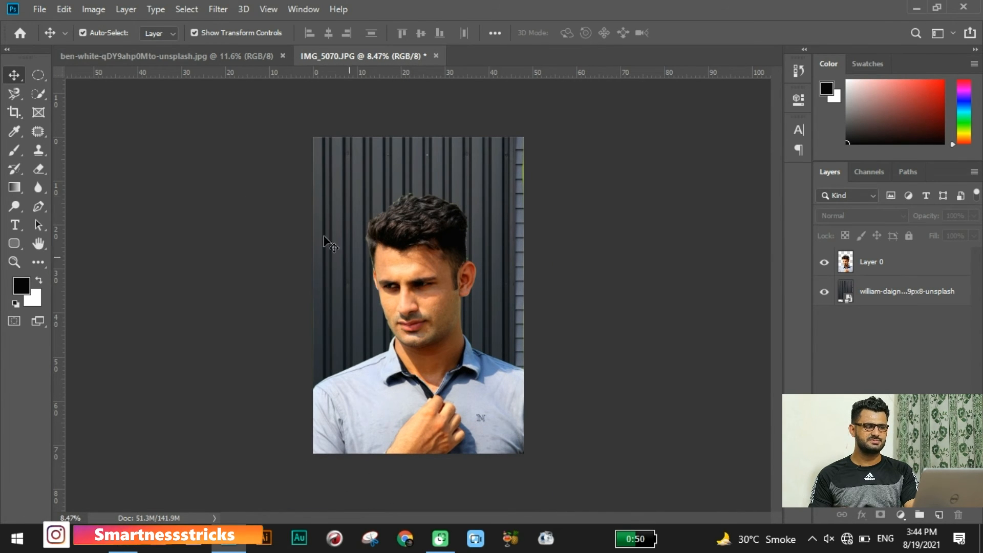
{"action": "left_click", "coordinate": [44, 96]}
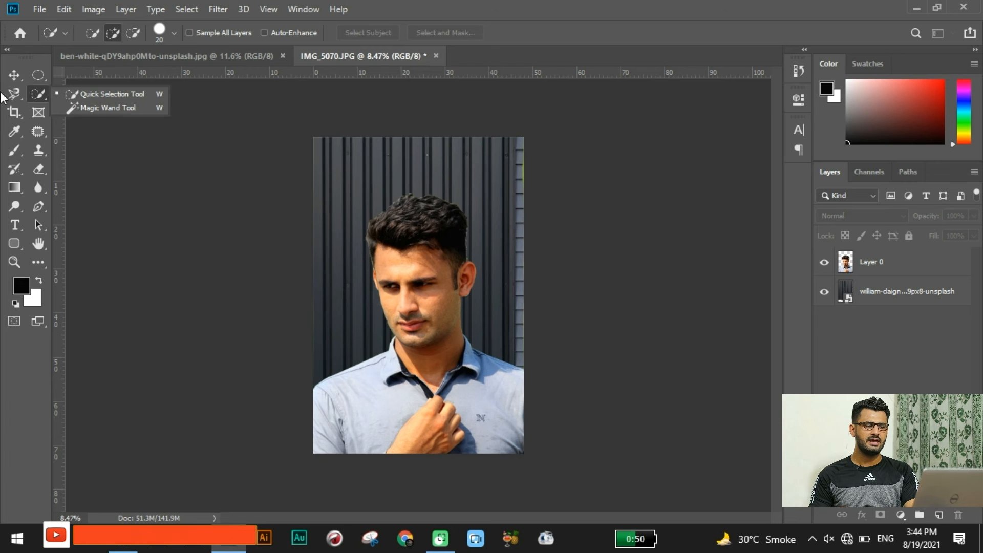
{"action": "left_click", "coordinate": [14, 94]}
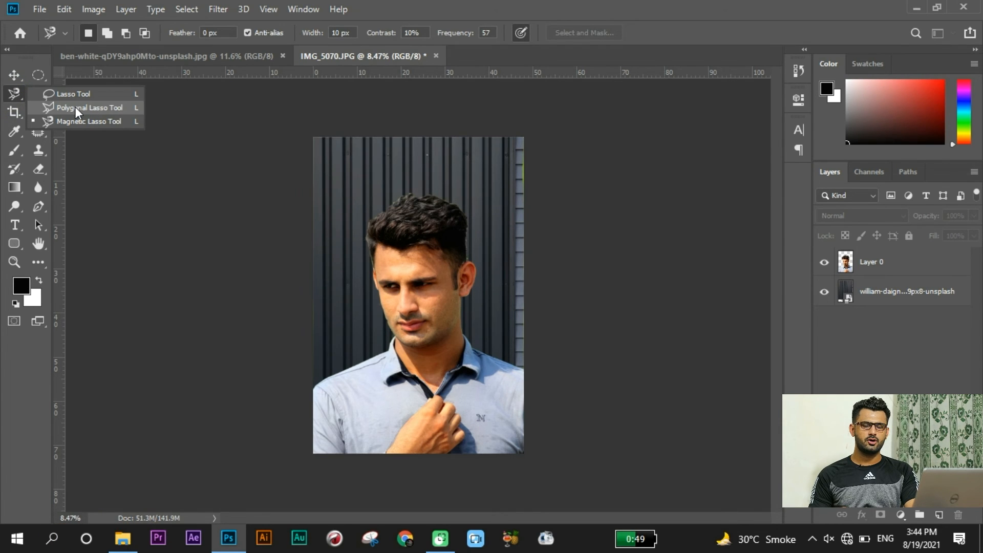